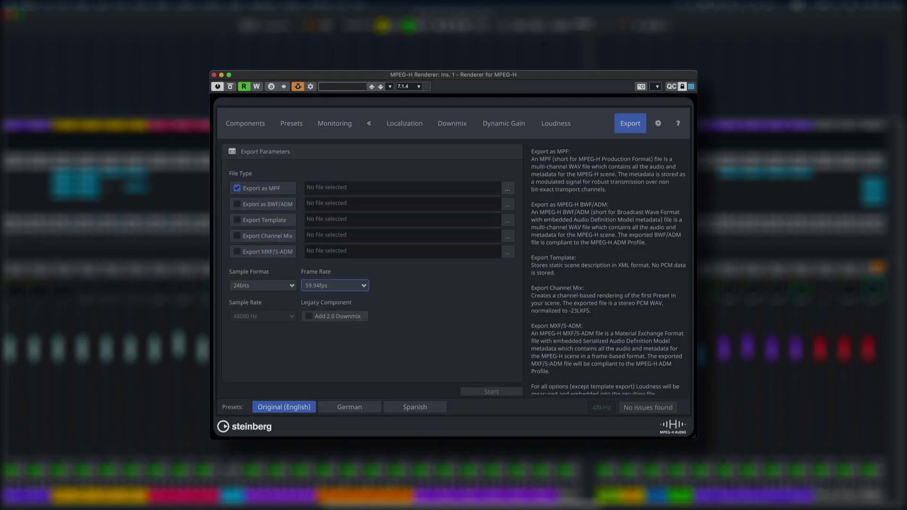
# - Start exporting the scene as MPF and BWF/ADM master files
pyautogui.click(509, 391)
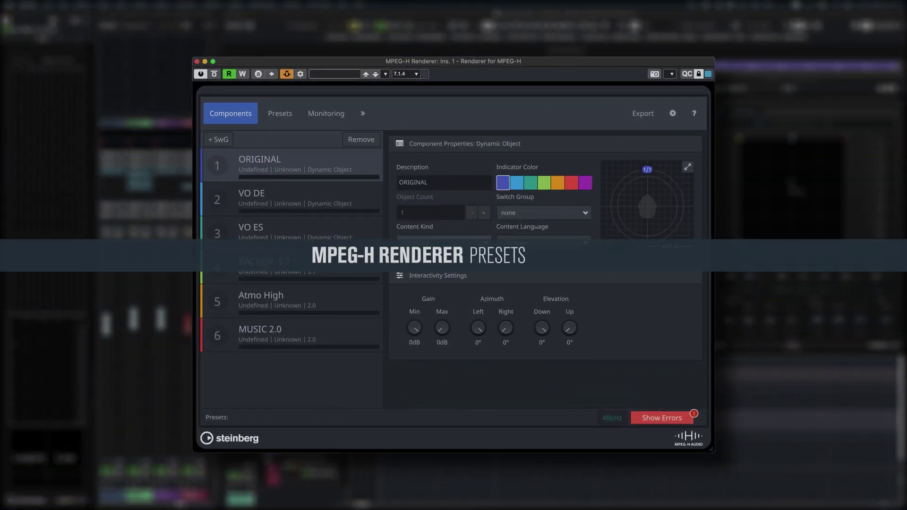
# - Tag the ORIGINAL component as Dialogue in English
pyautogui.click(451, 245)
pyautogui.click(452, 289)
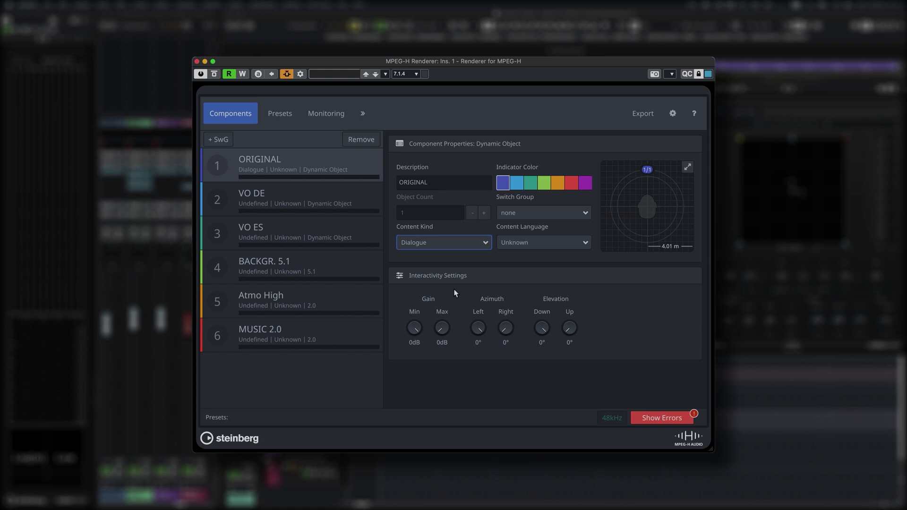
pyautogui.click(547, 242)
pyautogui.click(536, 282)
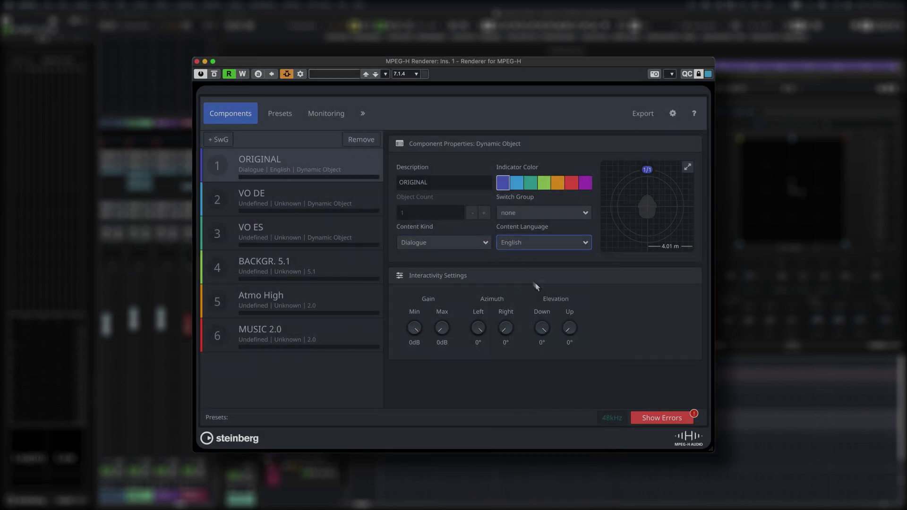
# - Tag VO DE as German Voice Over and VO ES as Voice Over; lower Backgrounds 5.1 minimum gain to -5 dB
pyautogui.click(293, 199)
pyautogui.click(443, 242)
pyautogui.click(423, 354)
pyautogui.click(544, 243)
pyautogui.click(532, 322)
pyautogui.click(303, 232)
pyautogui.click(443, 242)
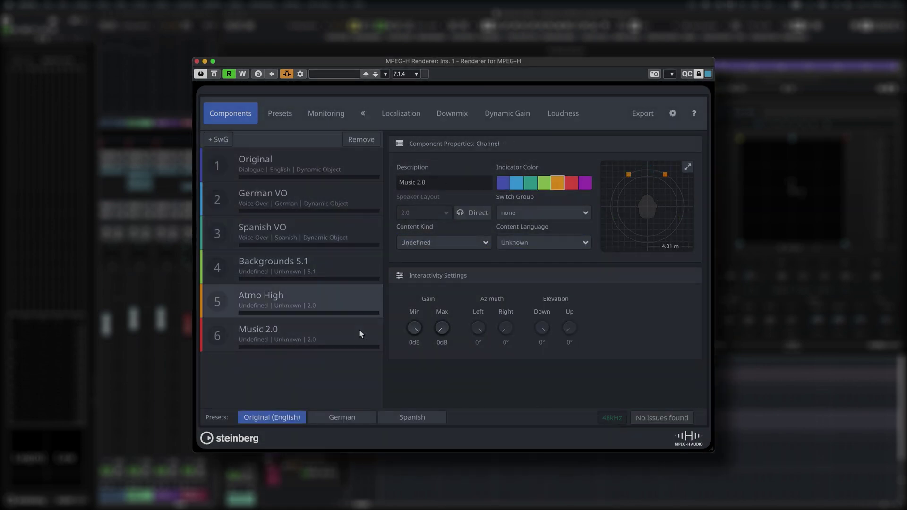
pyautogui.click(360, 338)
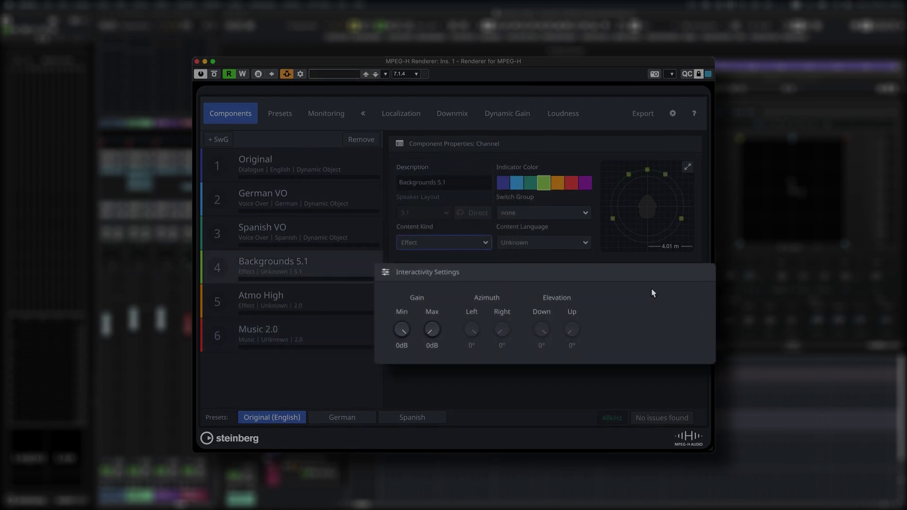
pyautogui.moveTo(396, 330); pyautogui.dragTo(402, 360)
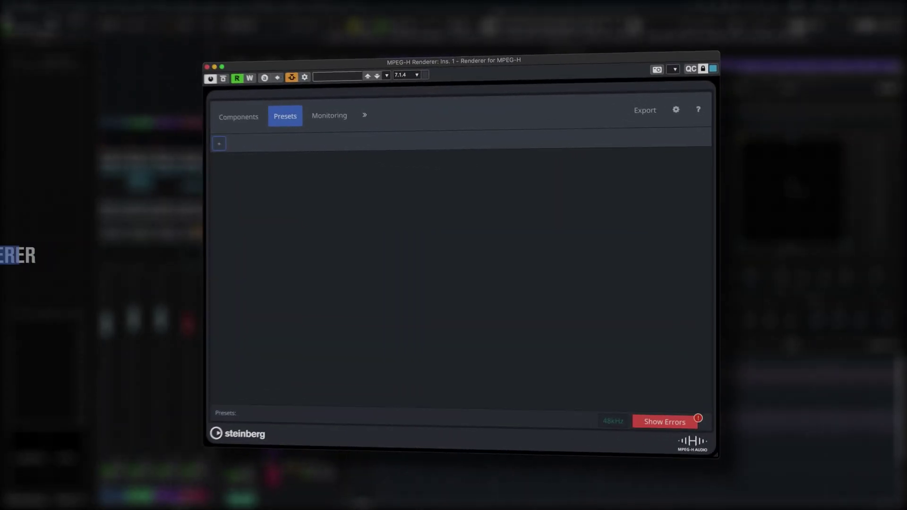
# - Create the 'Original Dialogue' preset and add its chosen components
pyautogui.click(218, 143)
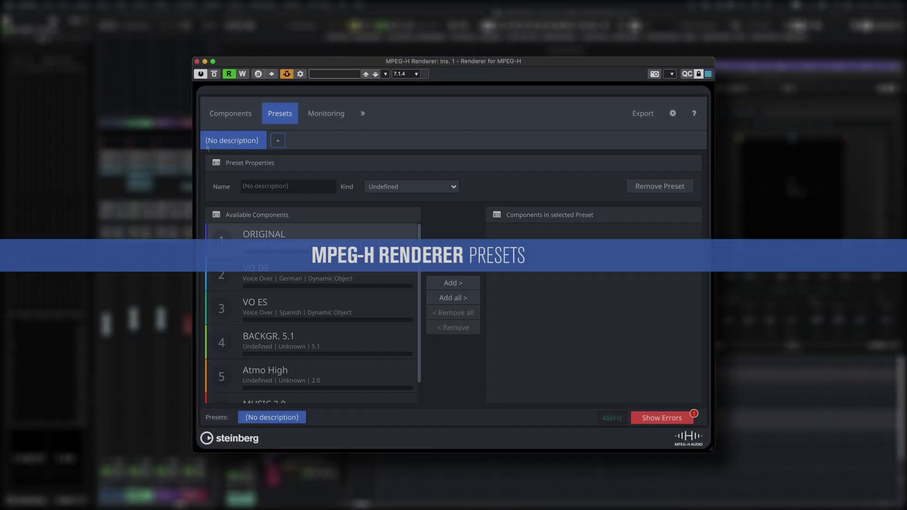
pyautogui.click(288, 186)
pyautogui.write('Original Dialogue')
pyautogui.press('Tab')
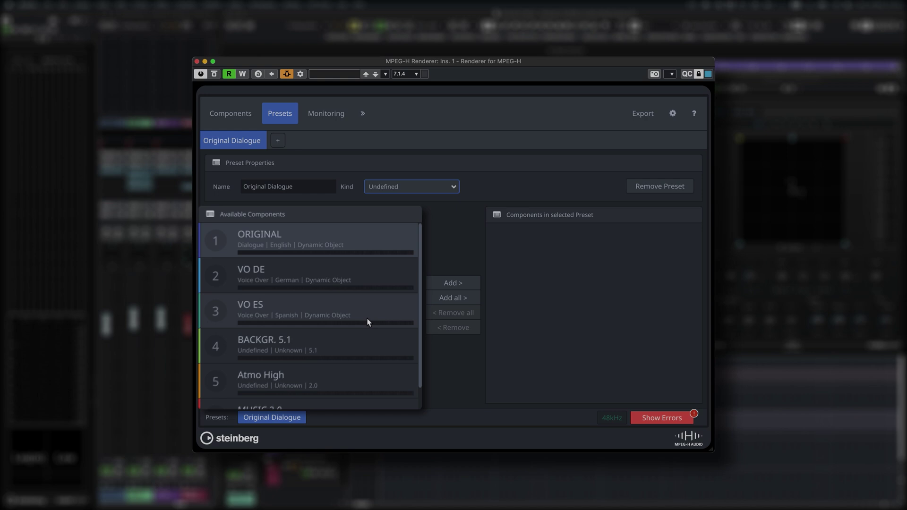
pyautogui.scroll(2, 360, 399)
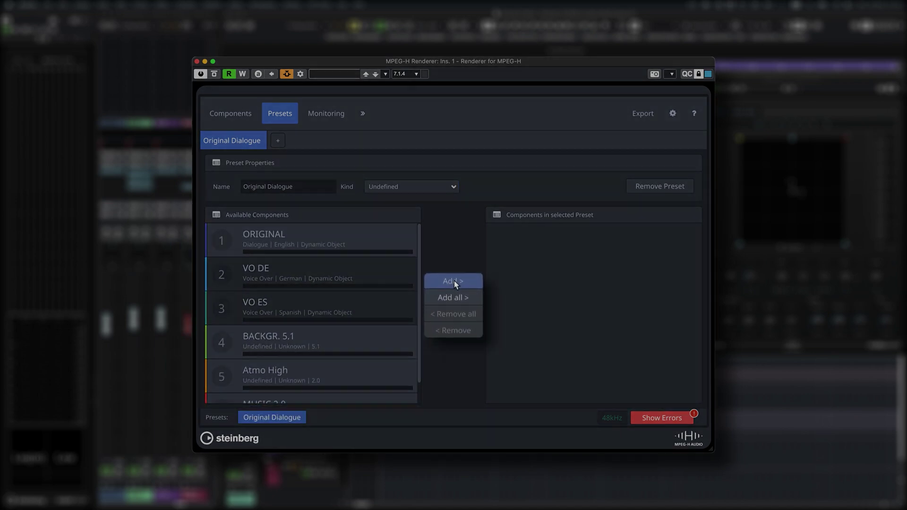
pyautogui.click(452, 282)
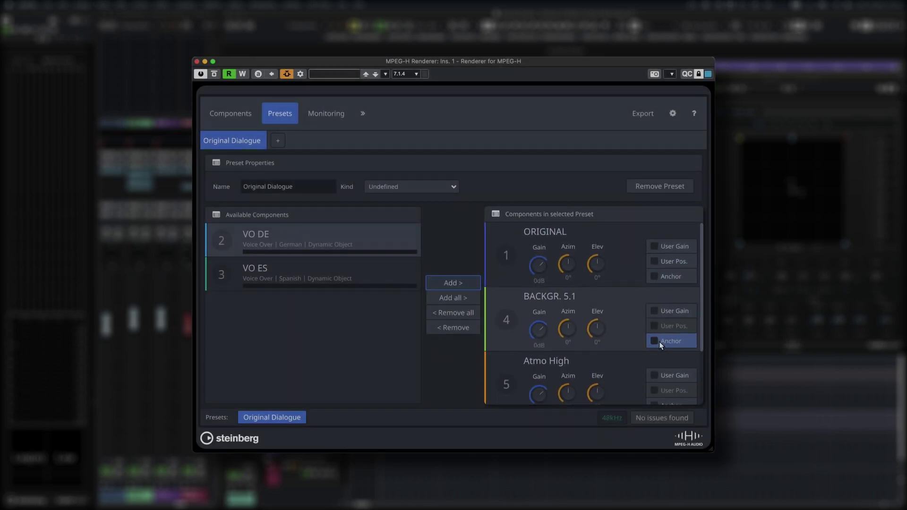
# - Create the 'German VO' preset with every component except VO ES
pyautogui.click(277, 141)
pyautogui.press('Return')
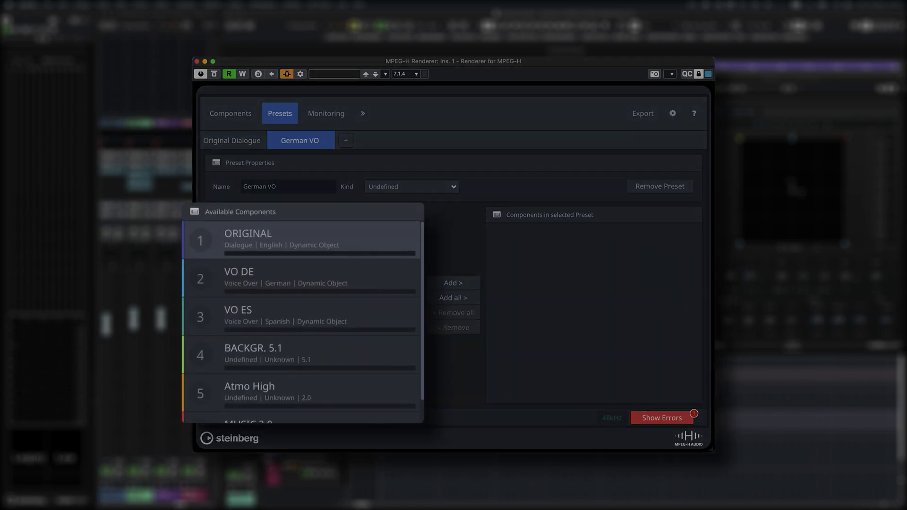
pyautogui.scroll(-1, 350, 330)
pyautogui.scroll(1, 330, 330)
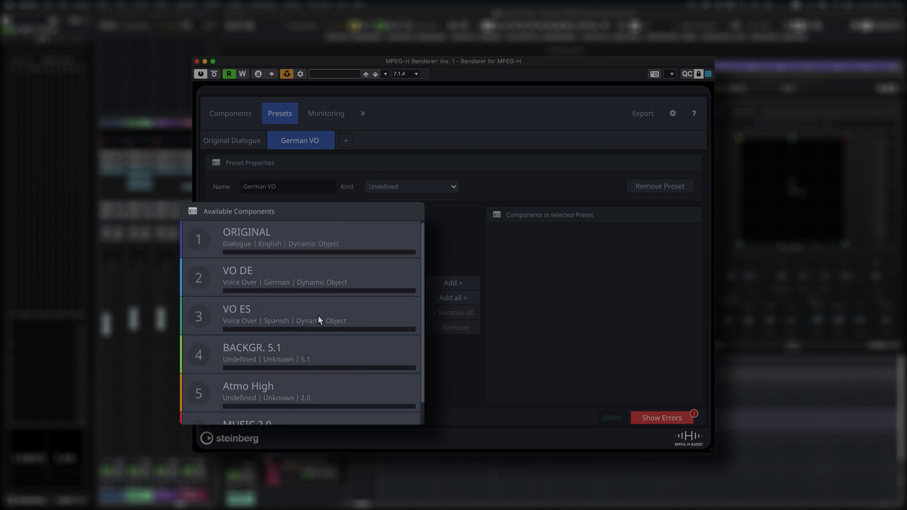
pyautogui.click(455, 281)
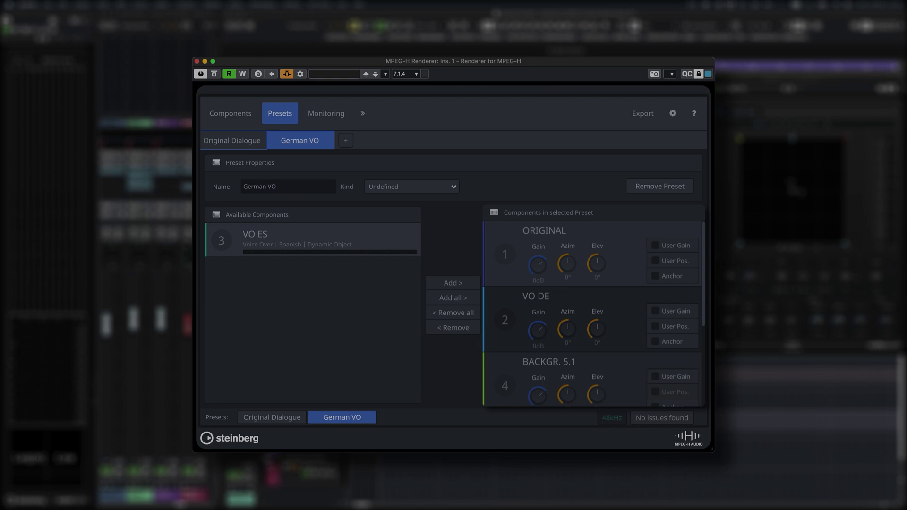
# - Create the 'Spanish VO' preset with every component except VO DE
pyautogui.click(346, 140)
pyautogui.click(308, 186)
pyautogui.write('Spanish VO')
pyautogui.press('Return')
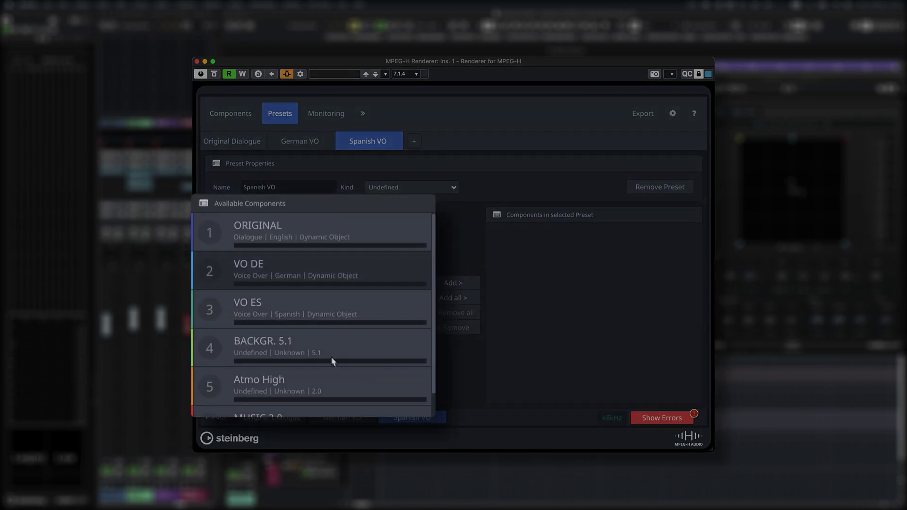
pyautogui.click(453, 283)
pyautogui.scroll(-3, 614, 326)
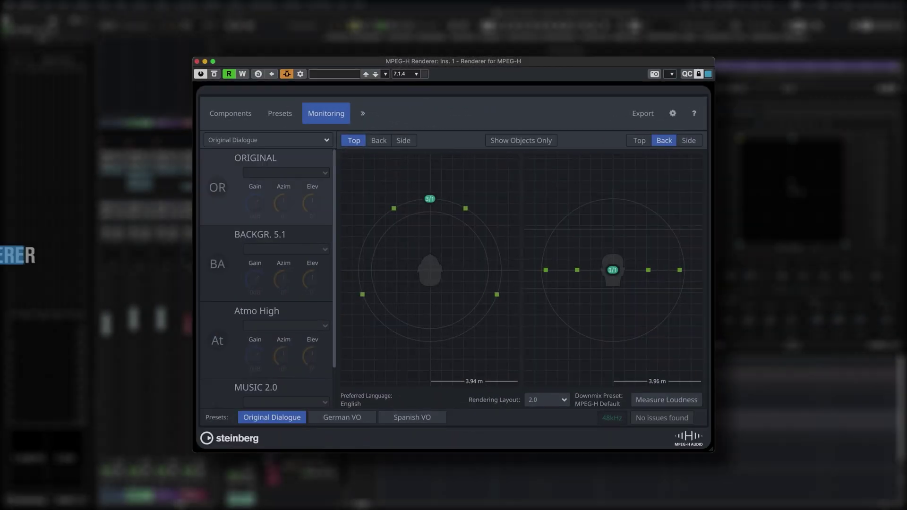
# - Audition German VO then Original Dialogue, toggle back and top views, and keep rendering at 2.0
pyautogui.click(342, 417)
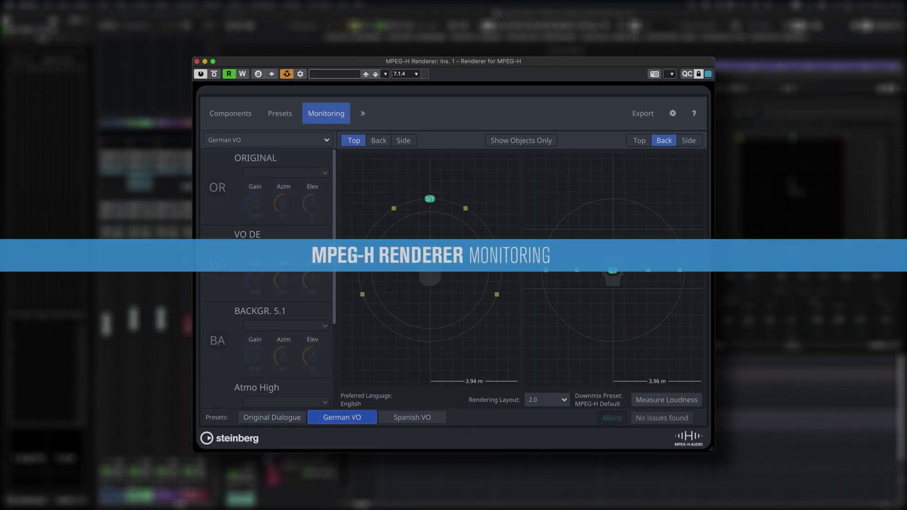
pyautogui.click(287, 419)
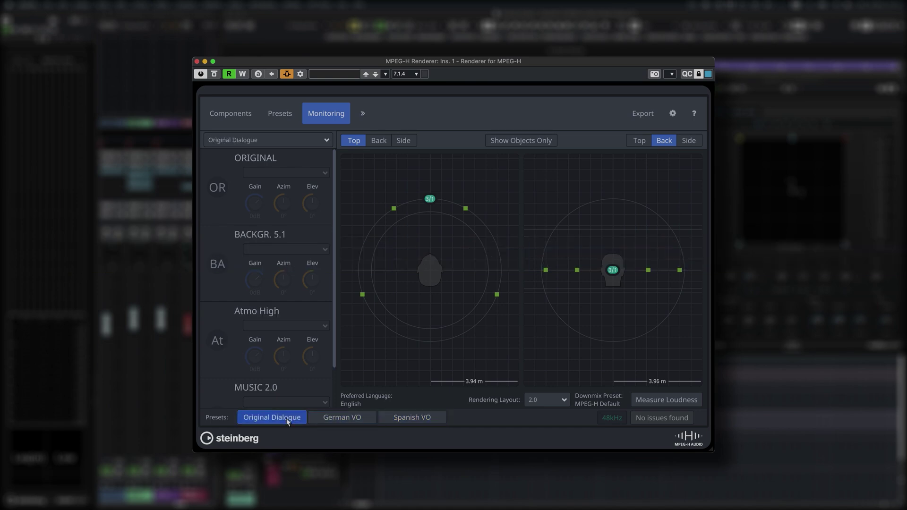
pyautogui.click(378, 141)
pyautogui.click(381, 145)
pyautogui.click(354, 140)
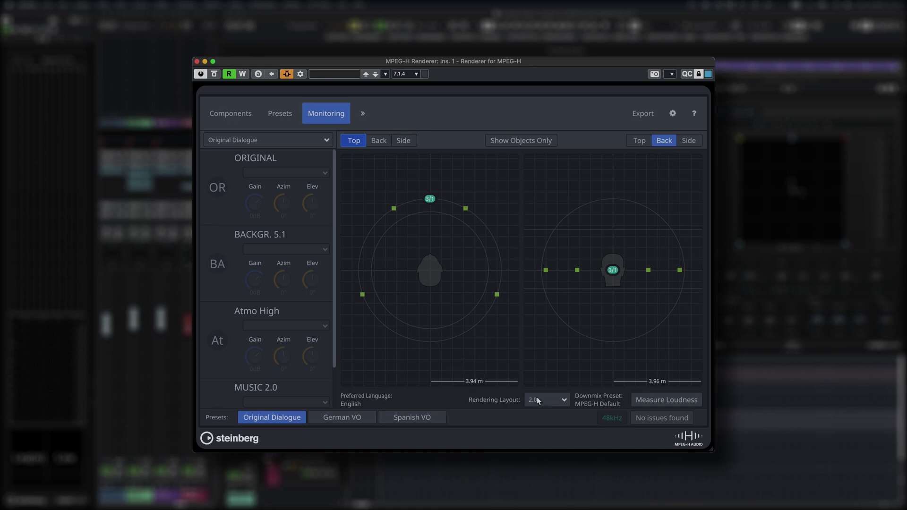
pyautogui.click(565, 400)
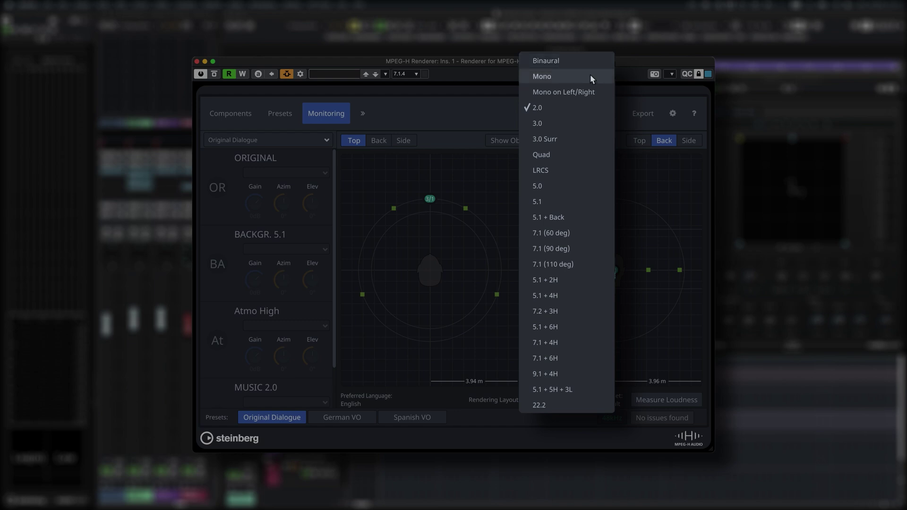
pyautogui.click(580, 109)
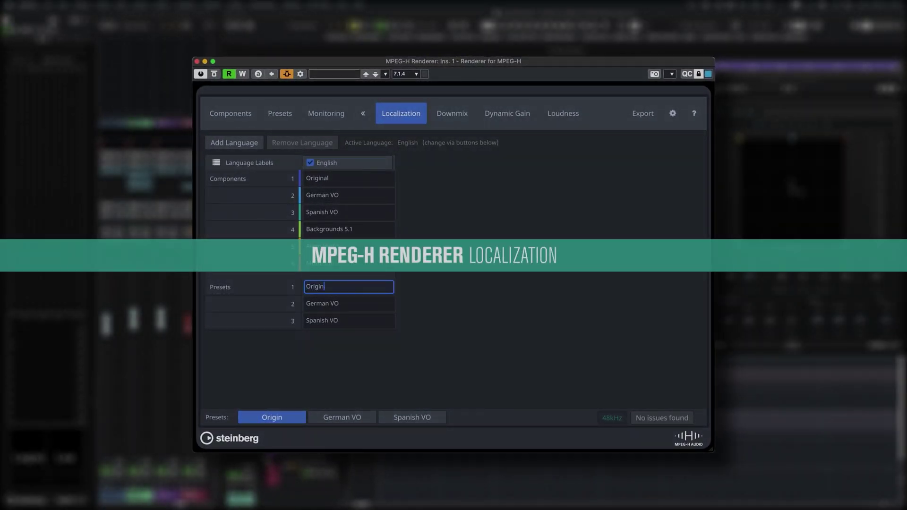
# - Rename the preset labels to Original (English), German and Spanish
pyautogui.press('BackSpace')
pyautogui.press('BackSpace')
pyautogui.press('BackSpace')
pyautogui.press('Tab')
pyautogui.press('BackSpace')
pyautogui.press('BackSpace')
pyautogui.press('BackSpace')
pyautogui.press('Return')
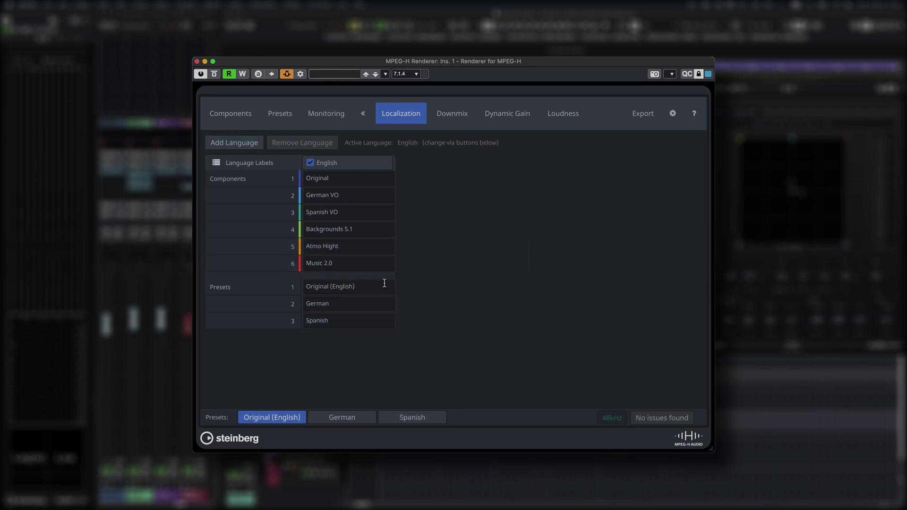
# - Add German and Spanish as label languages
pyautogui.click(254, 147)
pyautogui.click(494, 268)
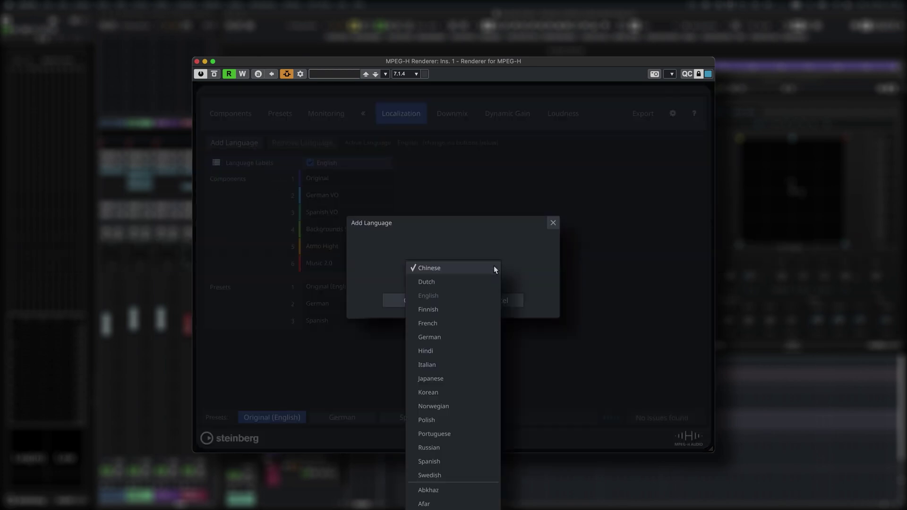
pyautogui.click(472, 341)
pyautogui.click(419, 300)
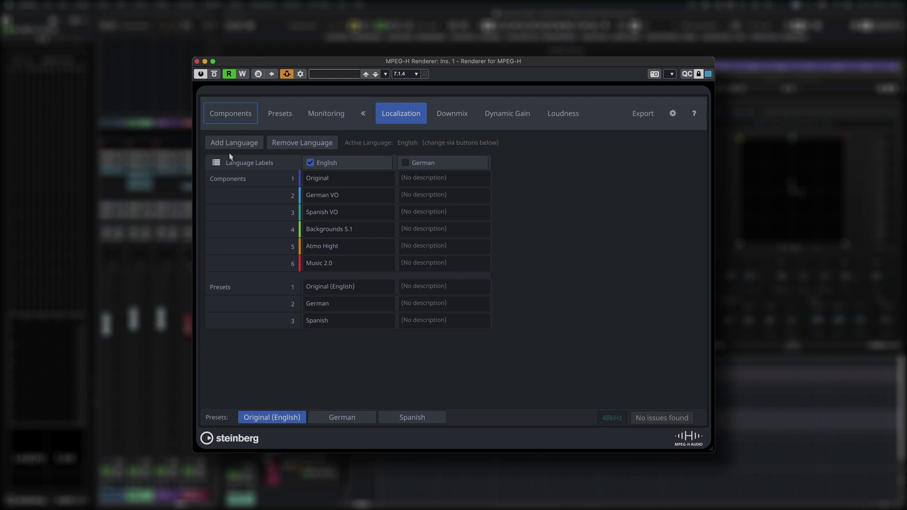
pyautogui.click(228, 144)
pyautogui.click(435, 268)
pyautogui.click(428, 455)
pyautogui.click(407, 300)
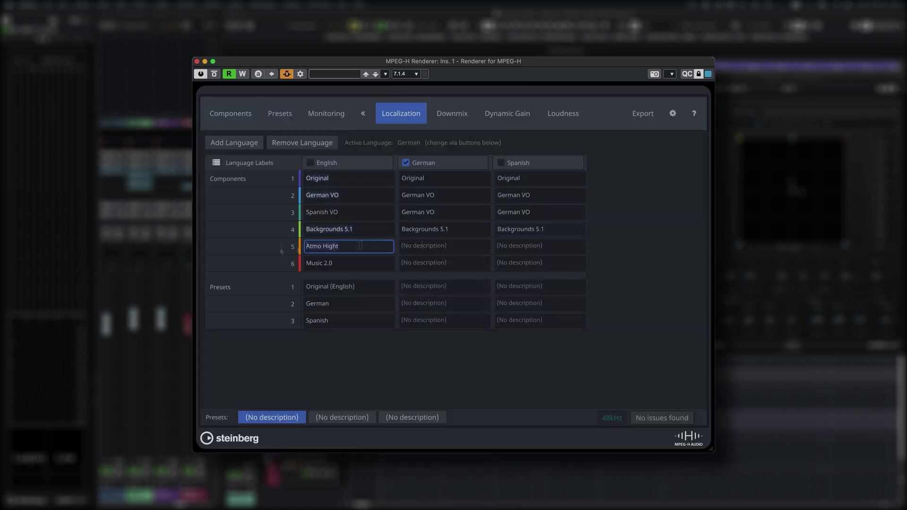
# - Fill in the translated labels (Englisch, Deutsch, Spanisch, Inglés, Alemán) for the presets
pyautogui.press('BackSpace')
pyautogui.write('EnglischDeutschSpanischInglésAlemán')
pyautogui.click(532, 320)
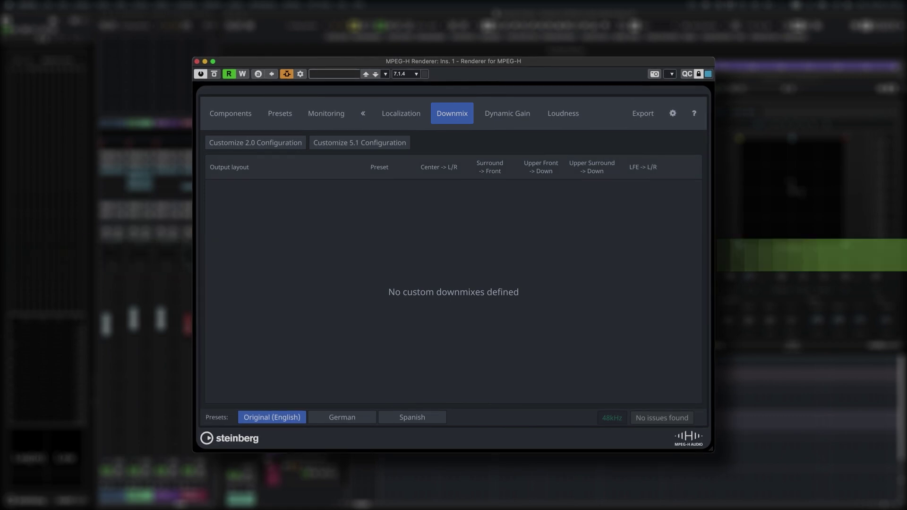
# - Customize the 2.0 and 5.1 downmixes, using the Loud preset for 5.1 and Dynamic for 2.0
pyautogui.click(280, 145)
pyautogui.click(328, 142)
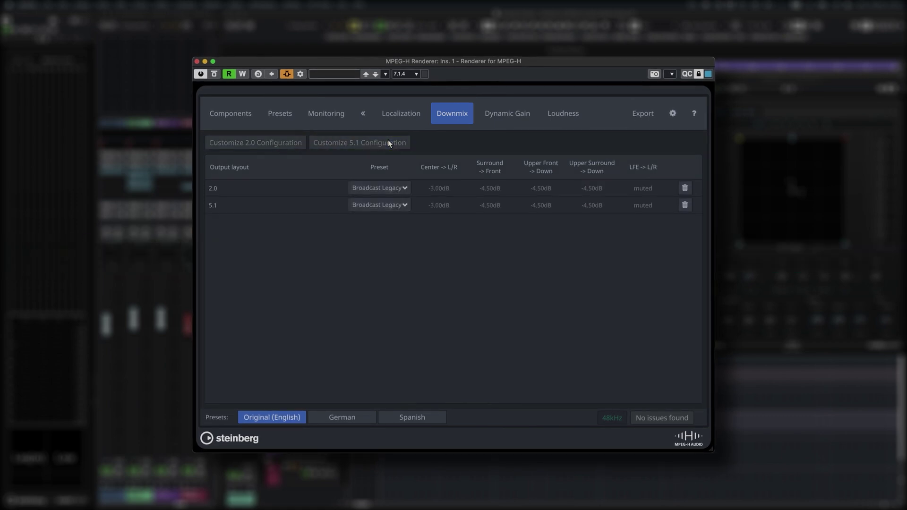
pyautogui.click(404, 205)
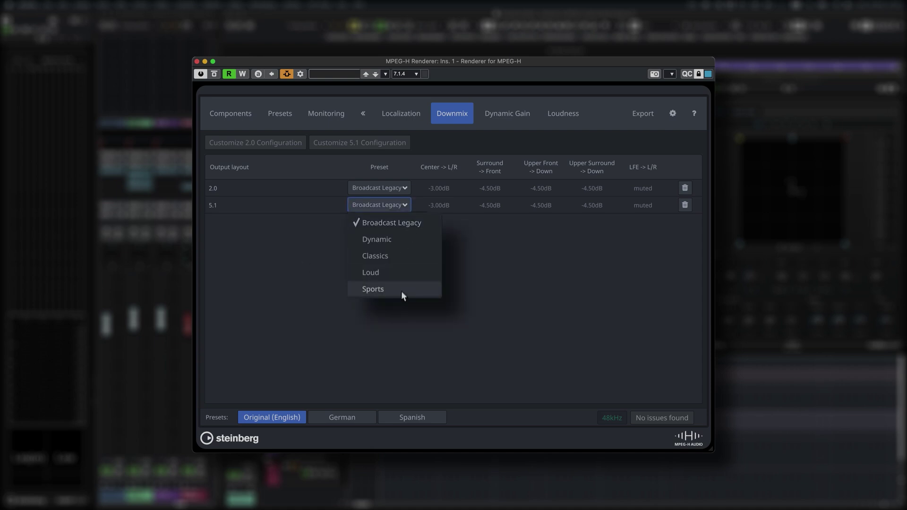
pyautogui.click(370, 272)
pyautogui.click(379, 187)
pyautogui.click(377, 221)
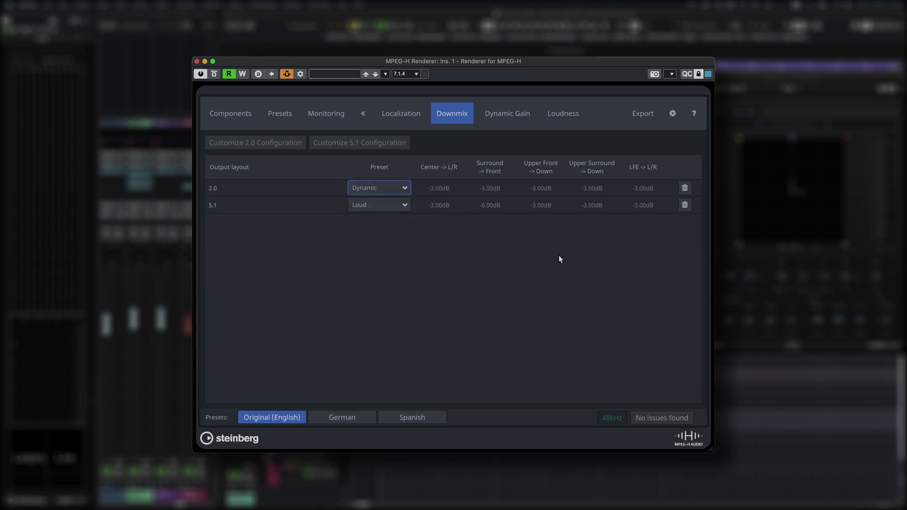
# - Add Ducking_1, triggered by the German preset, lowering Original by -9.8 dB
pyautogui.click(509, 121)
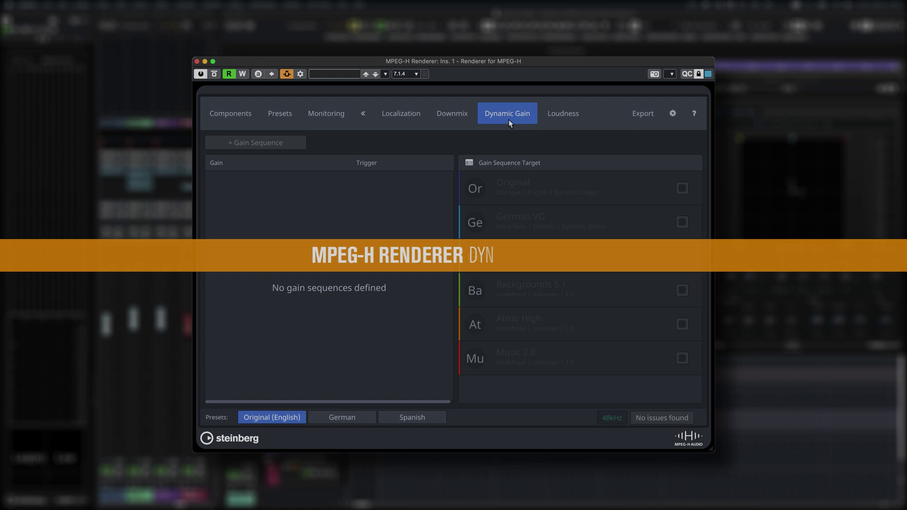
pyautogui.click(283, 143)
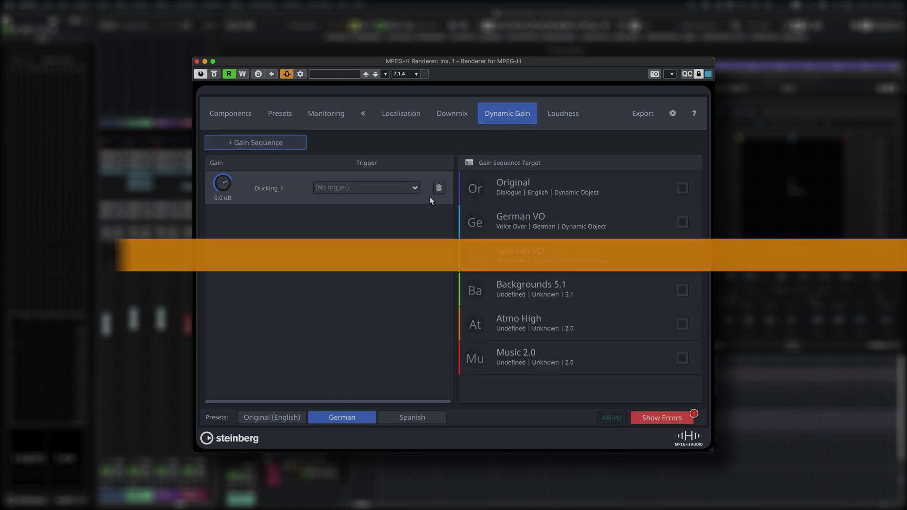
pyautogui.click(417, 188)
pyautogui.click(367, 222)
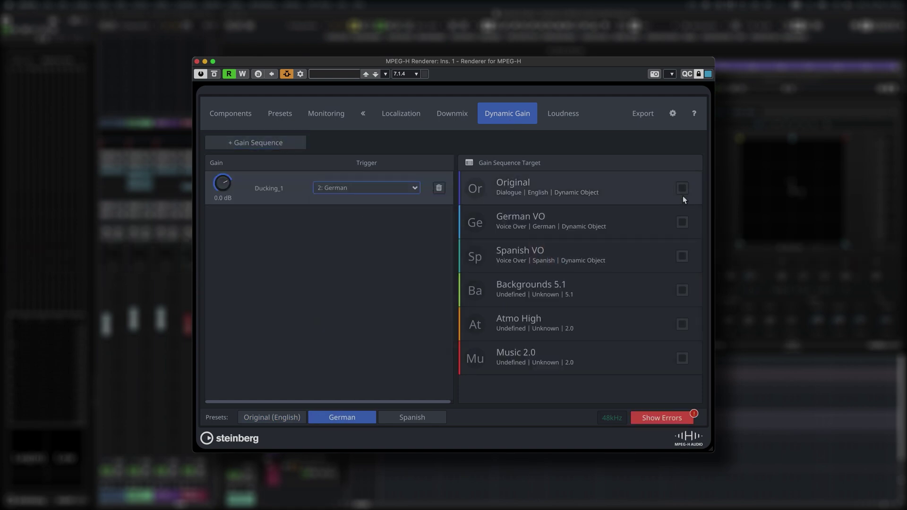
pyautogui.click(682, 188)
pyautogui.moveTo(224, 191); pyautogui.dragTo(231, 218)
# - Add Ducking_2, triggered by the Spanish preset, lowering Original by -4.3 dB
pyautogui.click(271, 143)
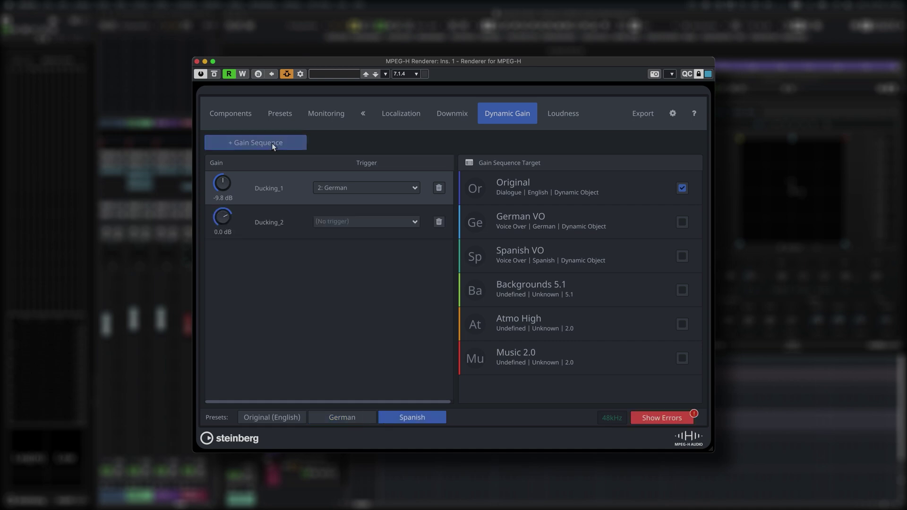
pyautogui.click(392, 222)
pyautogui.click(380, 263)
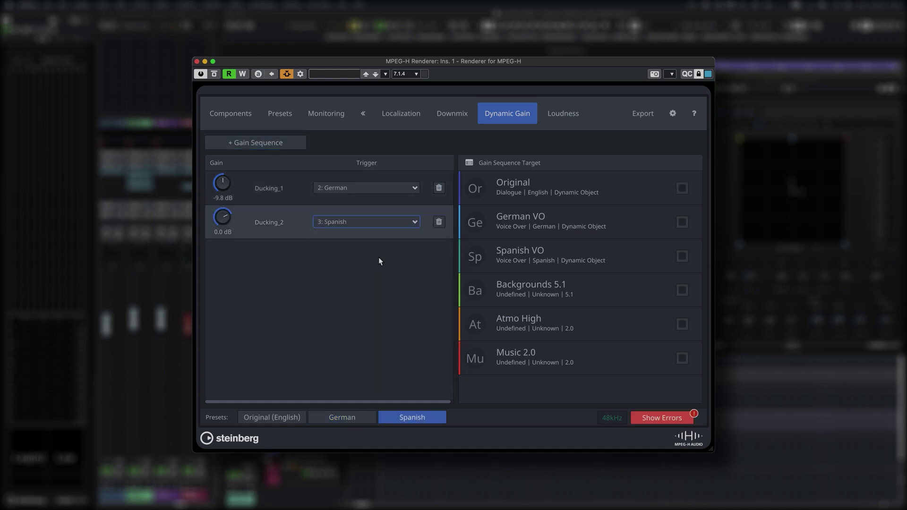
pyautogui.click(682, 188)
pyautogui.moveTo(223, 217); pyautogui.dragTo(230, 240)
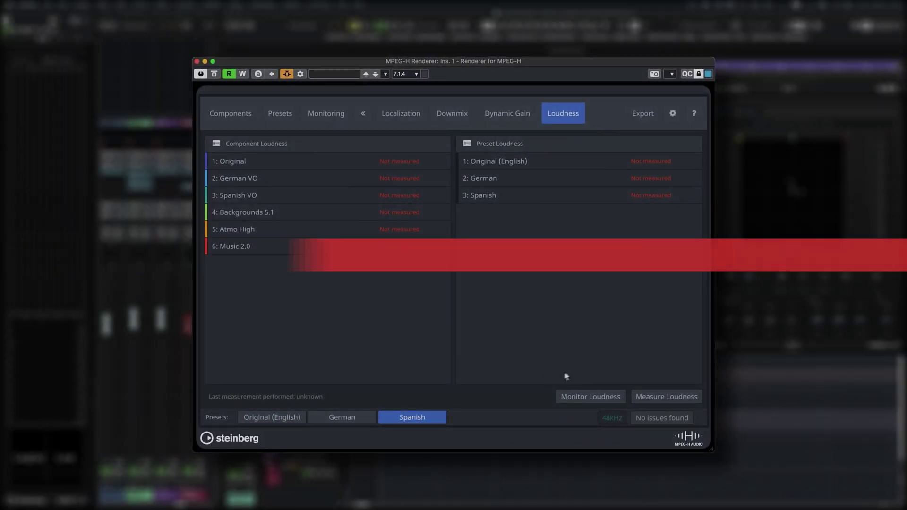
# - Measure loudness for all components and presets, then dismiss the results
pyautogui.click(646, 394)
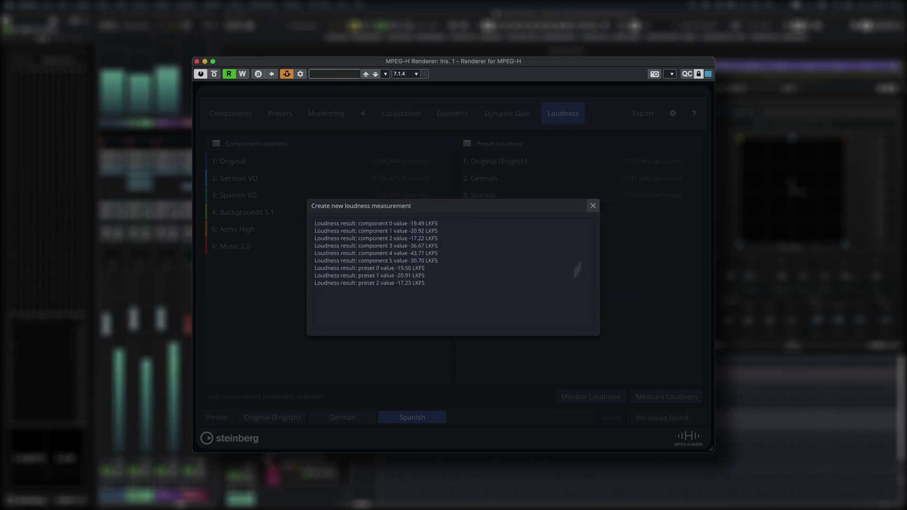
pyautogui.click(593, 205)
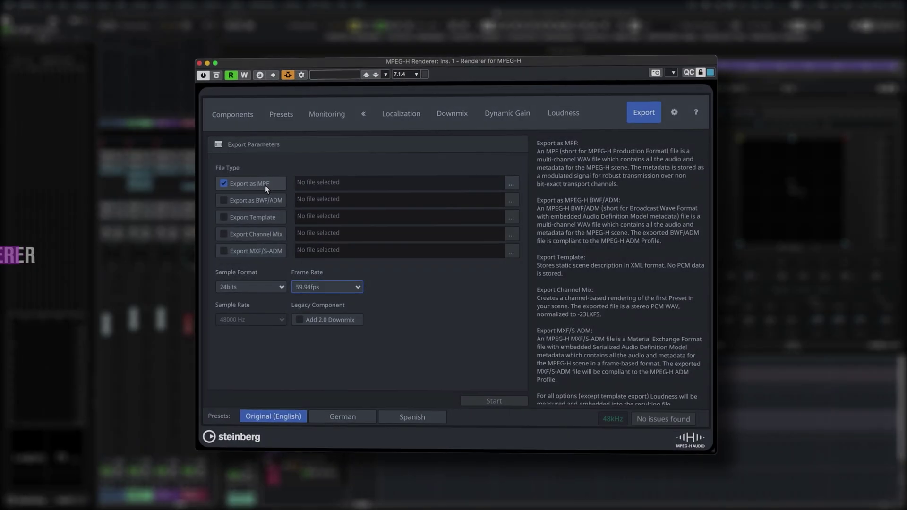
# - Export the scene as an MPF file named 'Big Orange MPF'
pyautogui.click(221, 217)
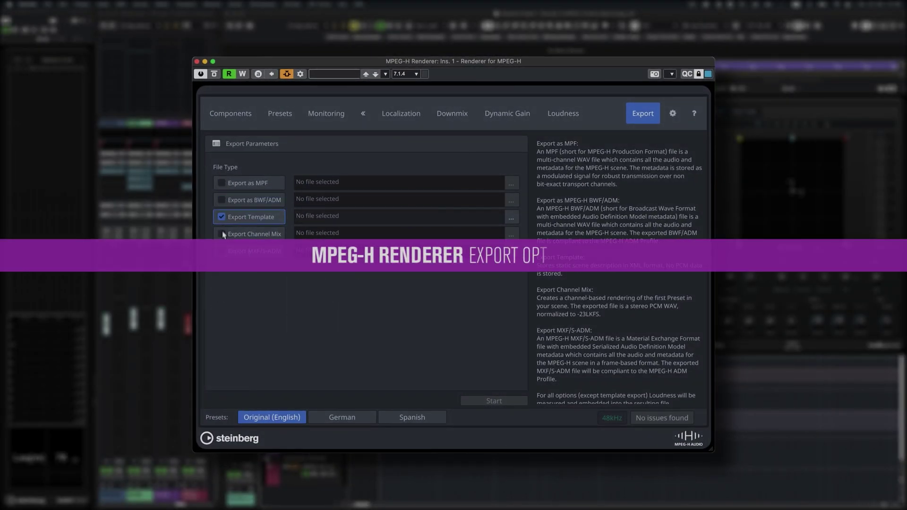
pyautogui.click(222, 183)
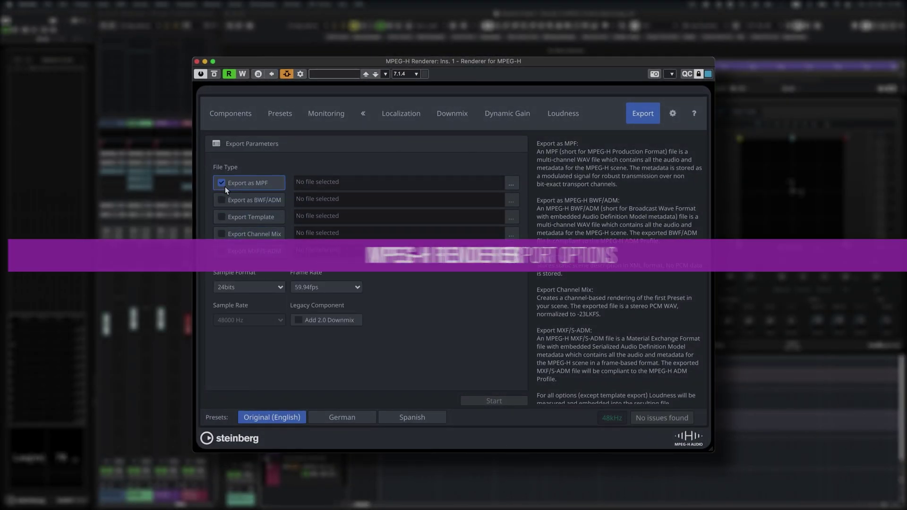
pyautogui.click(511, 183)
pyautogui.write('Big Orange MPF')
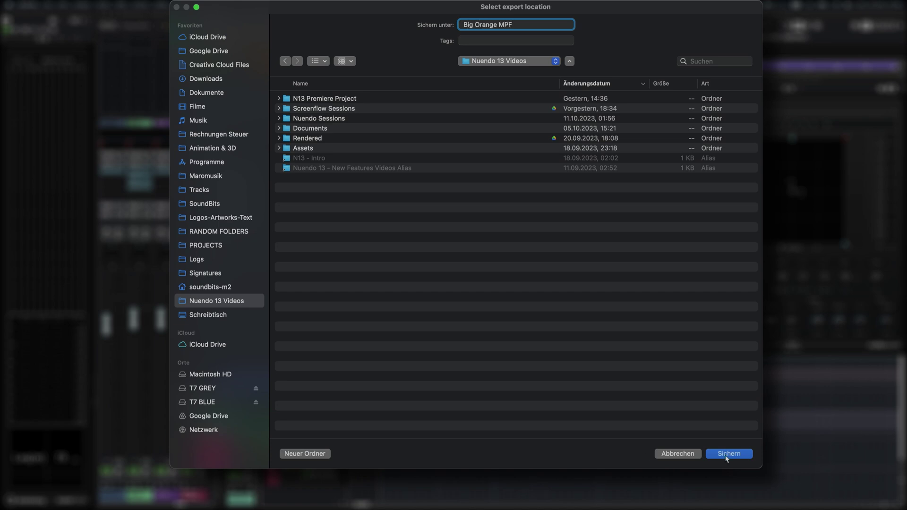
pyautogui.click(729, 454)
pyautogui.click(491, 401)
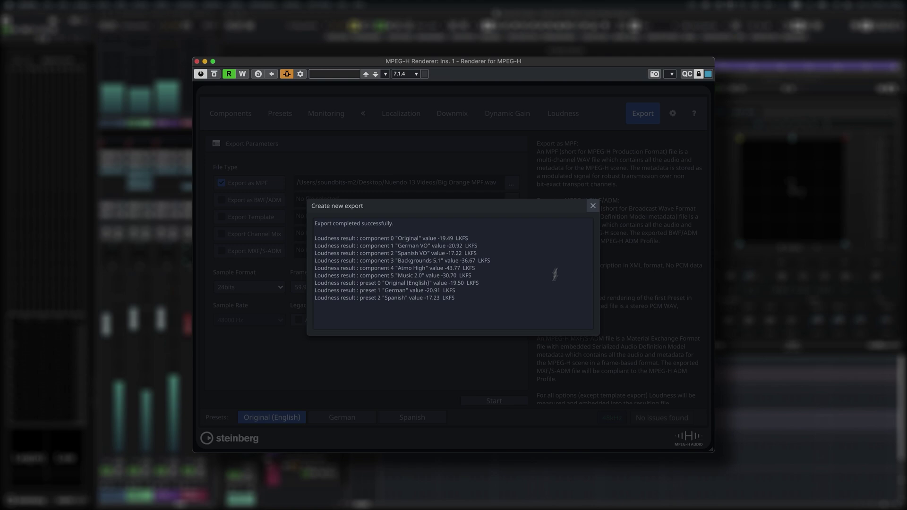
pyautogui.click(593, 206)
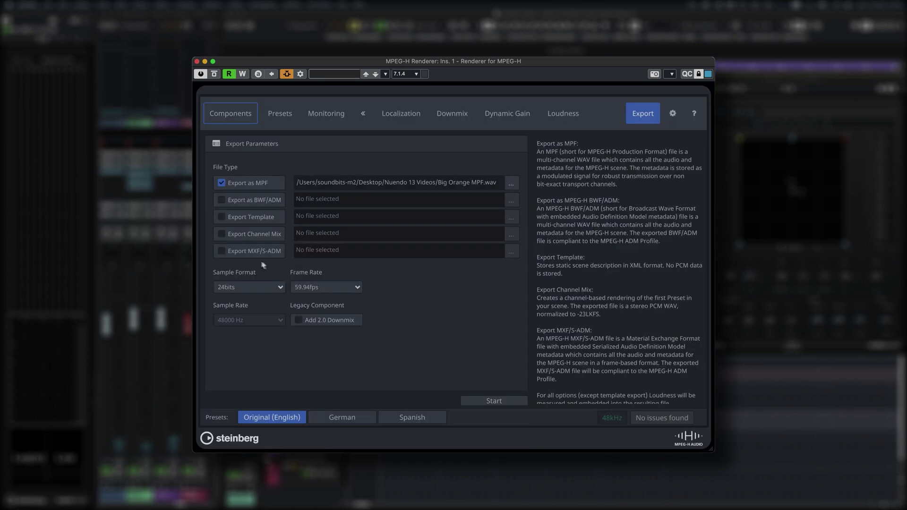
# - Export the scene again as a BWF/ADM master
pyautogui.click(222, 200)
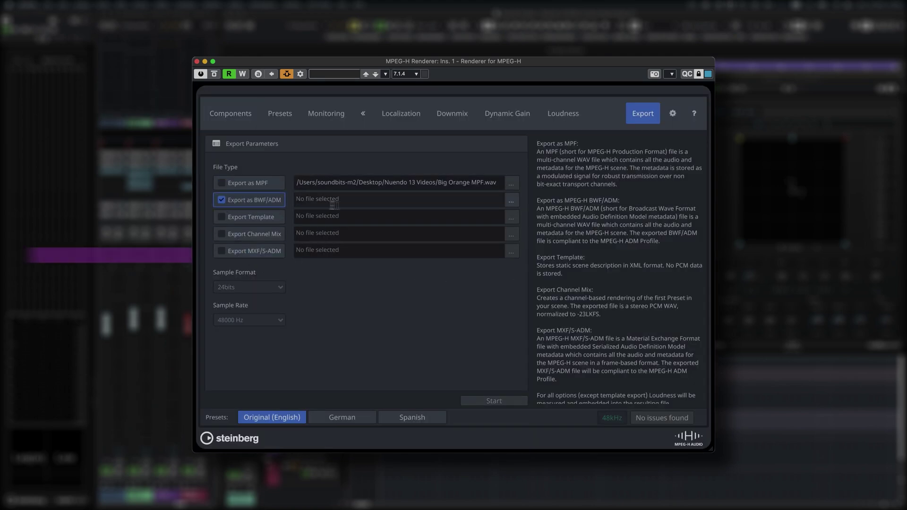
pyautogui.click(494, 400)
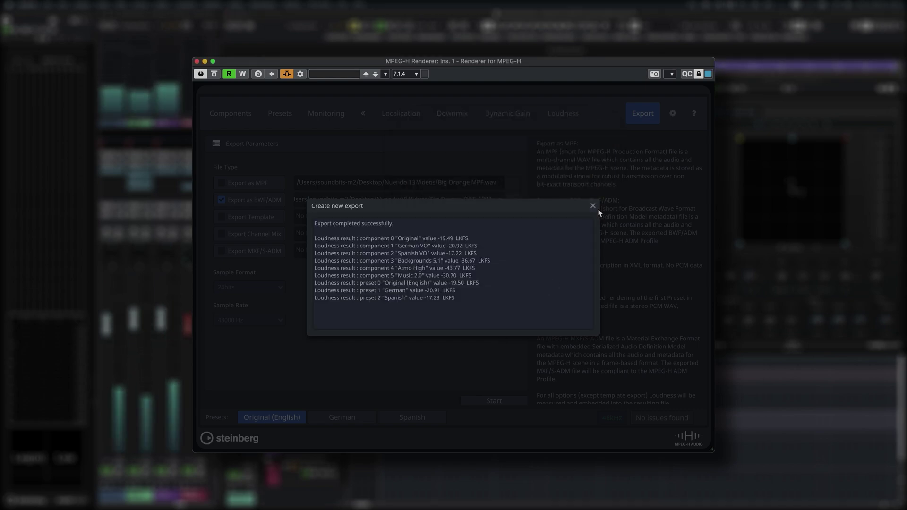
pyautogui.click(594, 206)
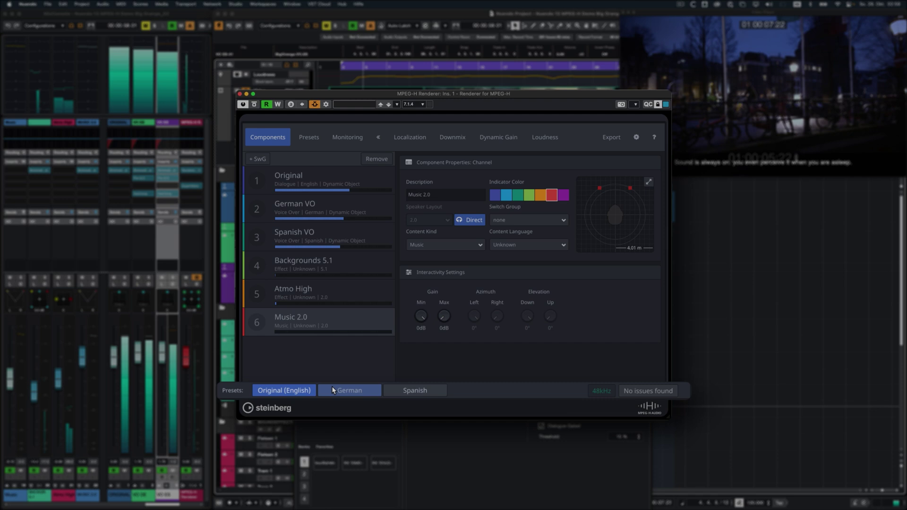
# - During playback, switch between the German, Spanish and Original (English) presets to compare them
pyautogui.click(340, 391)
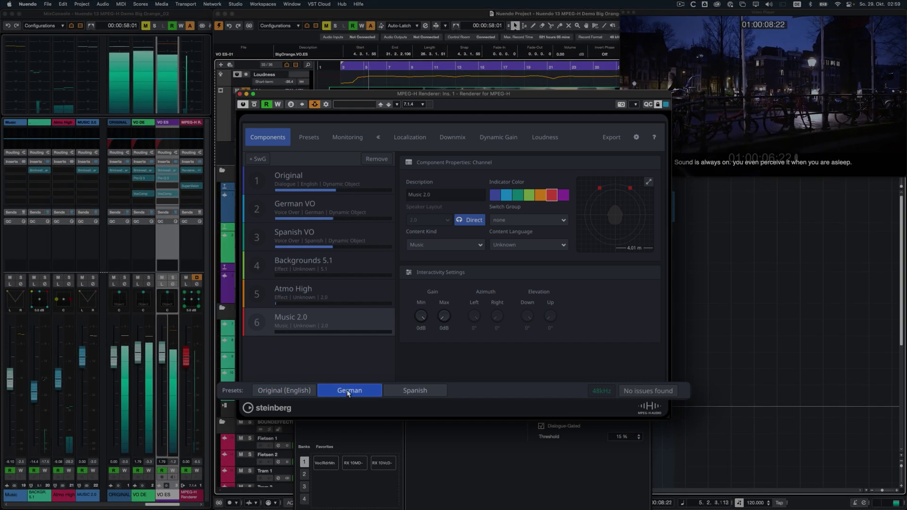
pyautogui.click(411, 391)
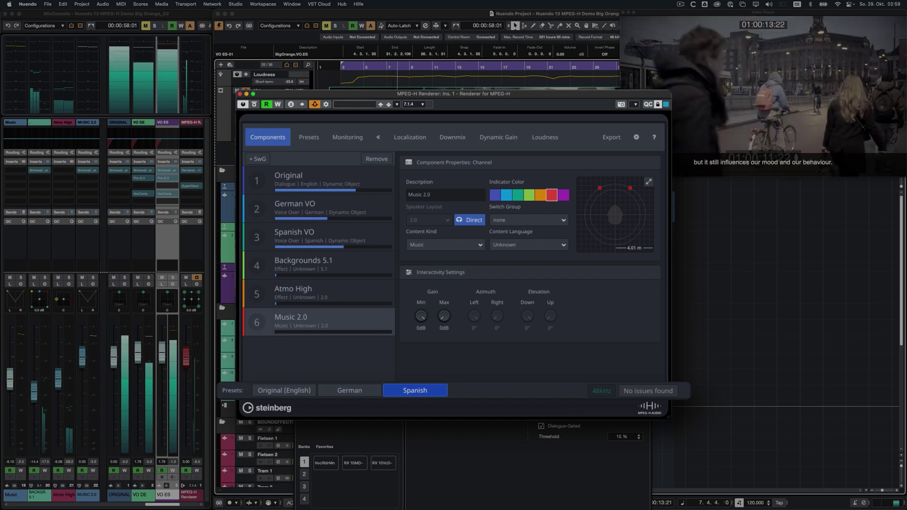
pyautogui.click(350, 390)
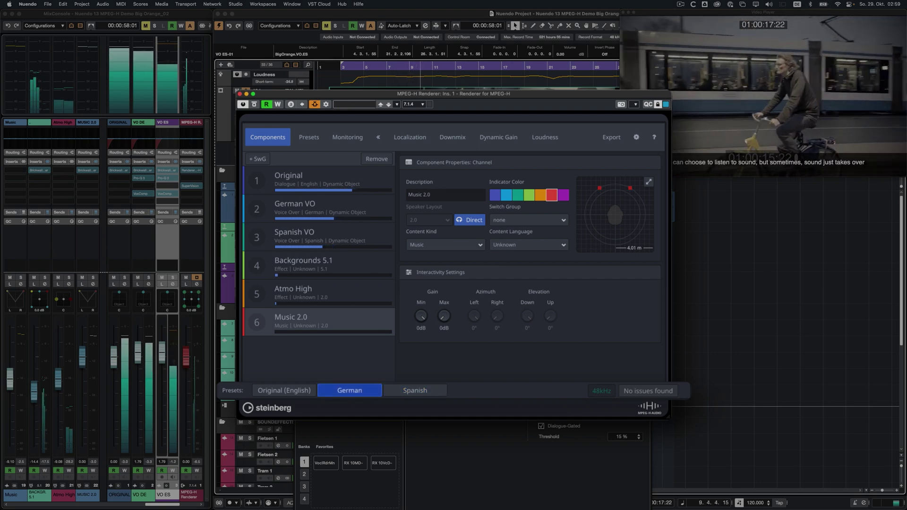
pyautogui.click(284, 390)
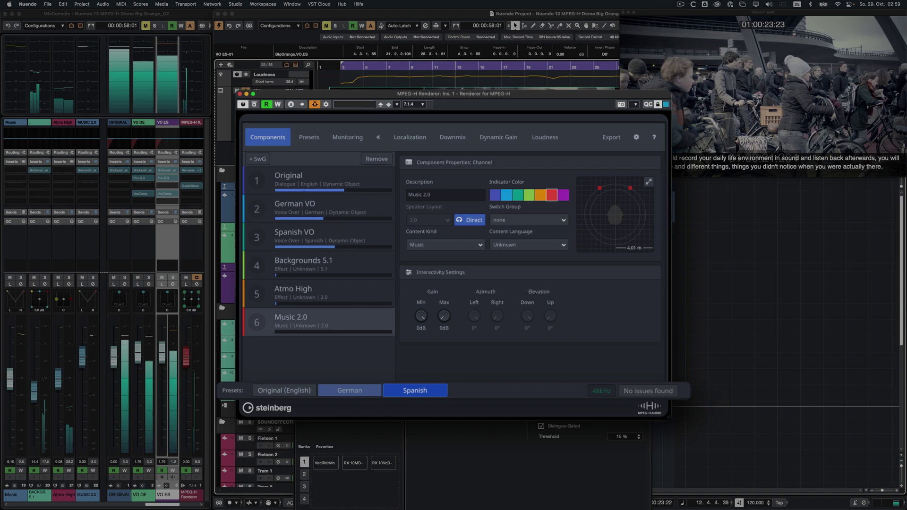
pyautogui.click(349, 390)
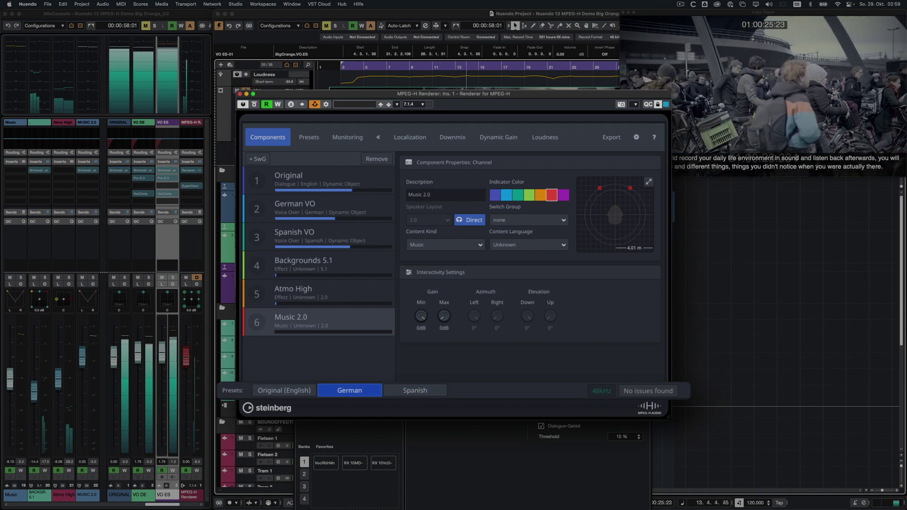
pyautogui.click(414, 390)
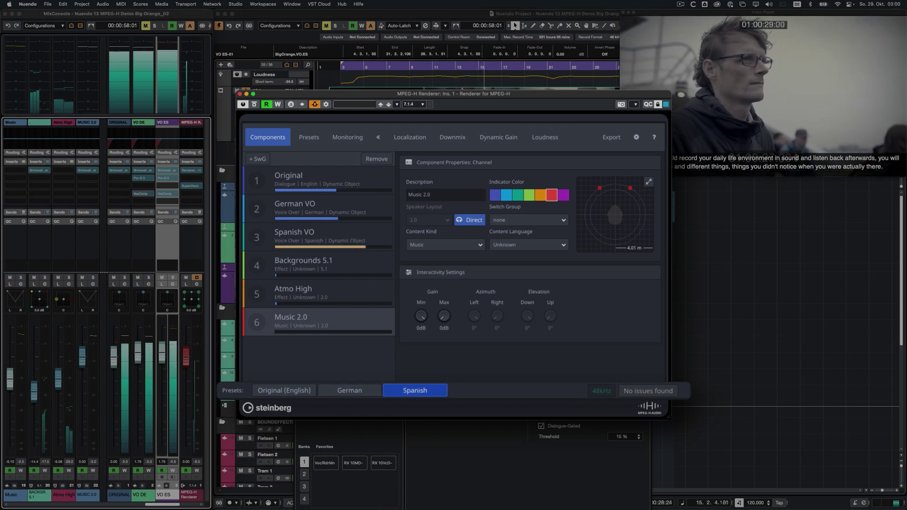
pyautogui.click(349, 391)
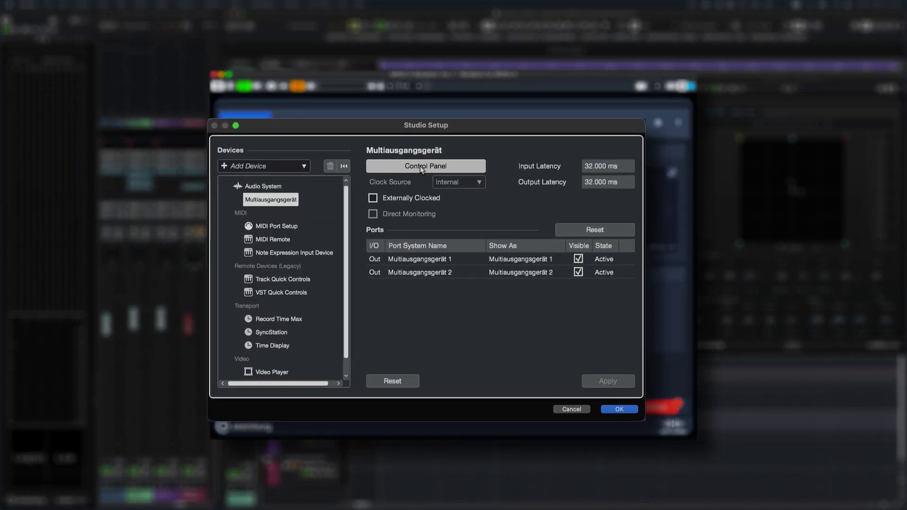
# - Set the CoreAudio device buffer size to 512 samples and close the device settings
pyautogui.click(421, 167)
pyautogui.click(213, 234)
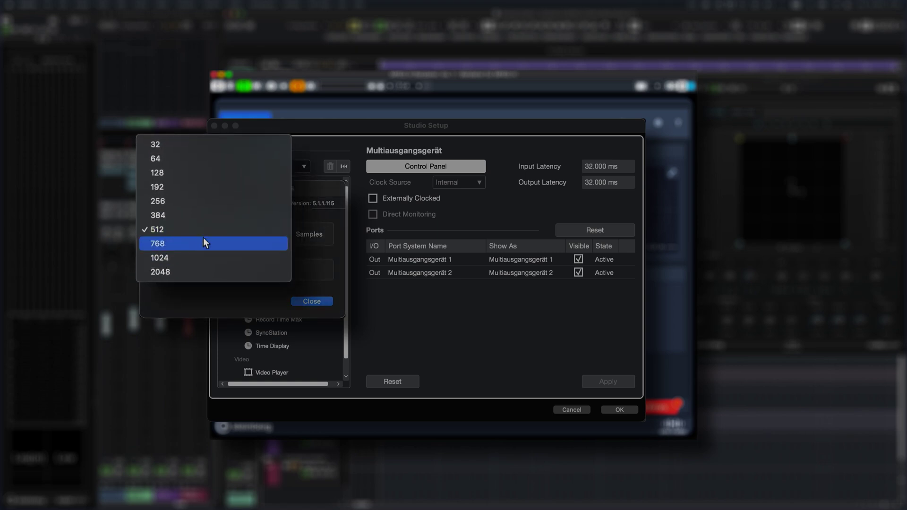
pyautogui.click(205, 229)
pyautogui.click(311, 301)
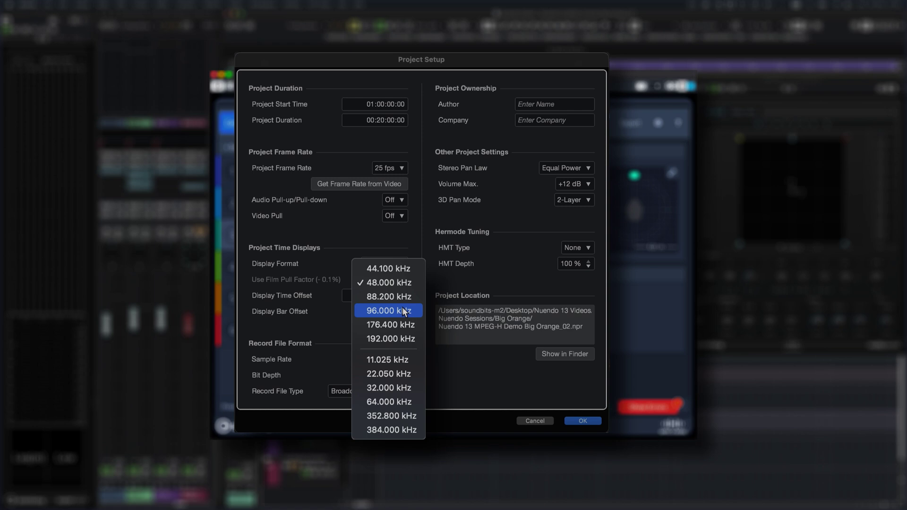
# - In Project Setup, keep the 48.000 kHz sample rate, choose 3-Layer 3D Pan Mode, and confirm
pyautogui.click(410, 281)
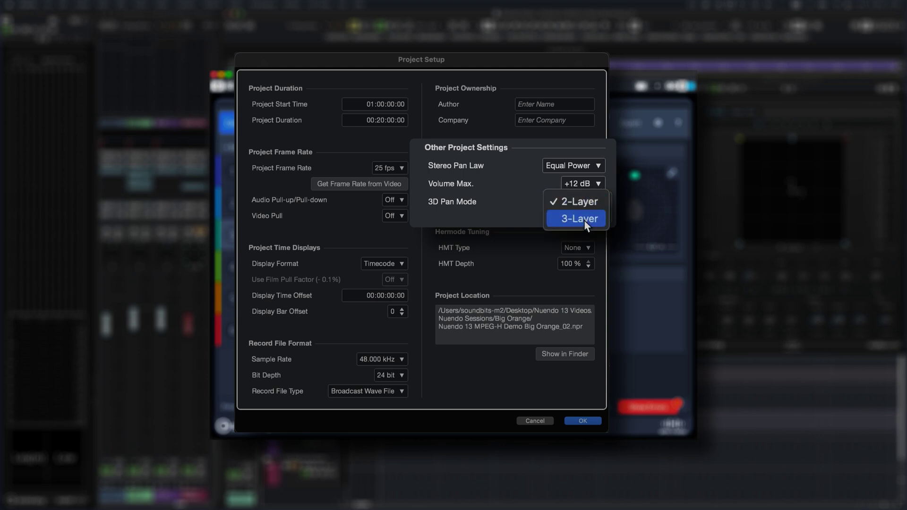
pyautogui.click(584, 220)
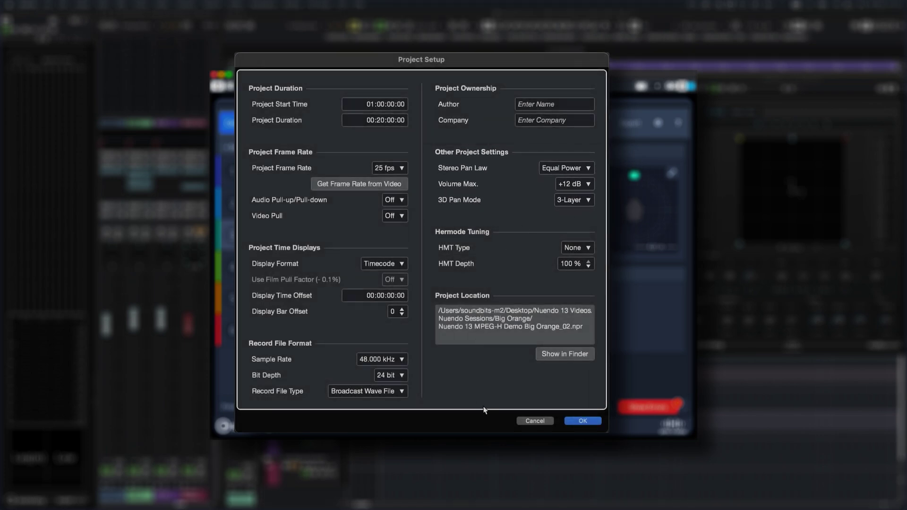
pyautogui.click(586, 421)
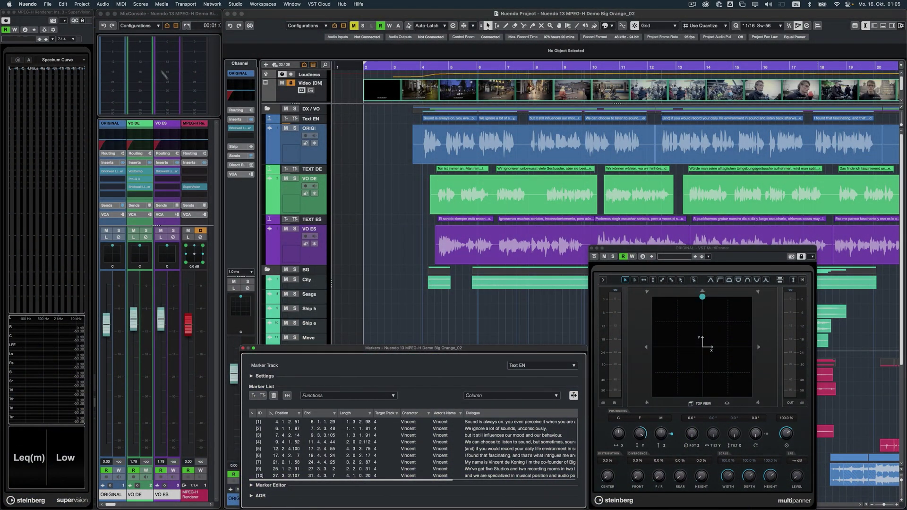
# - Choose MPEG-H in ADM Authoring and run the Setup Assistant with a main mix channel and renderer
pyautogui.click(84, 4)
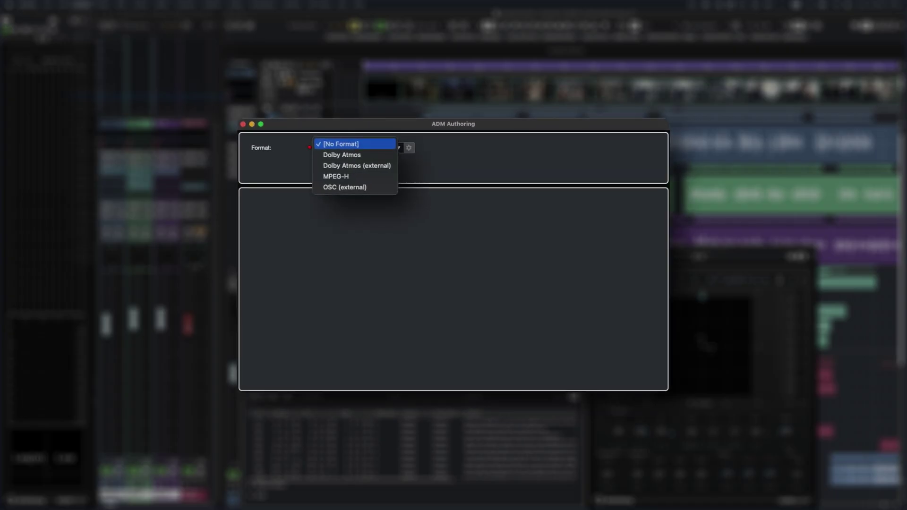
pyautogui.click(385, 177)
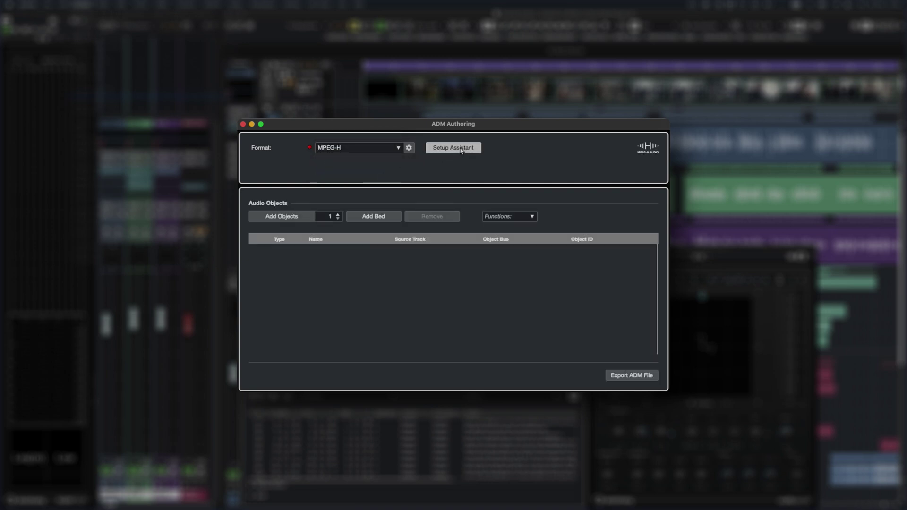
pyautogui.click(461, 150)
pyautogui.click(362, 182)
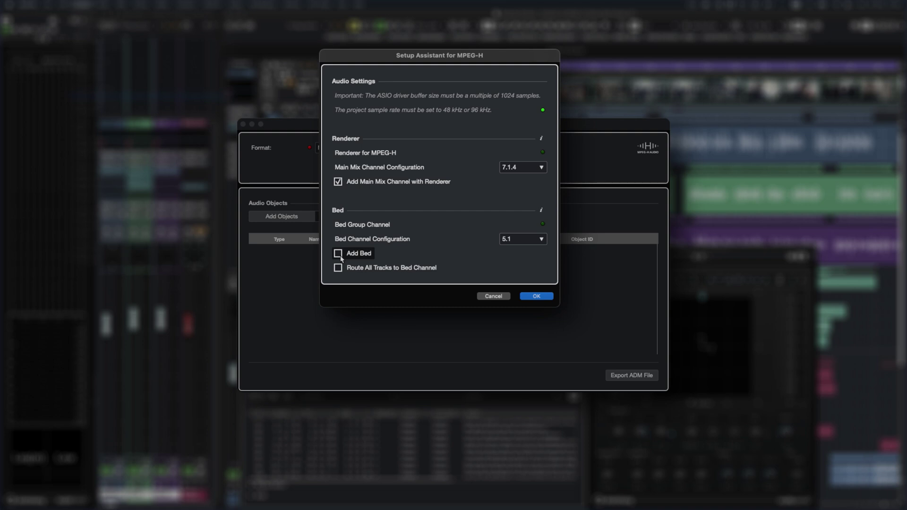
pyautogui.click(523, 239)
pyautogui.click(524, 323)
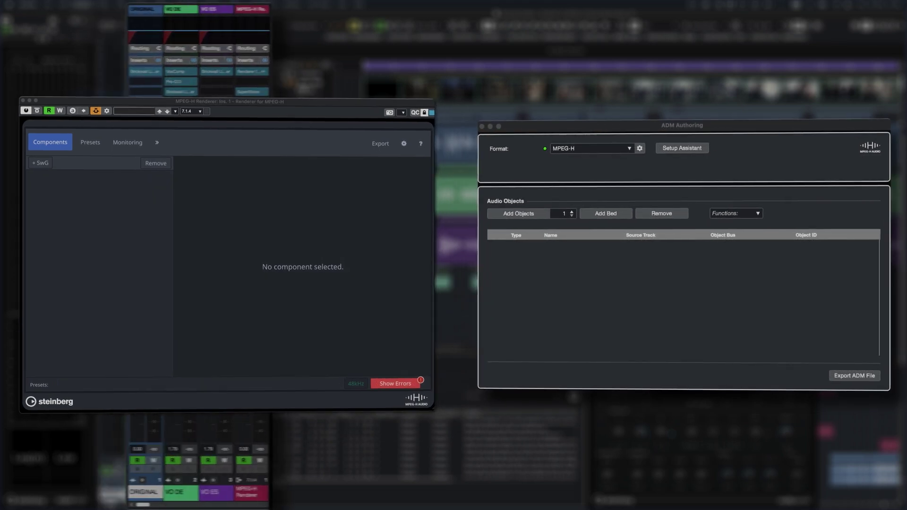
# - Create the ORIGINAL, VO DE and VO ES objects from the selected tracks
pyautogui.click(694, 217)
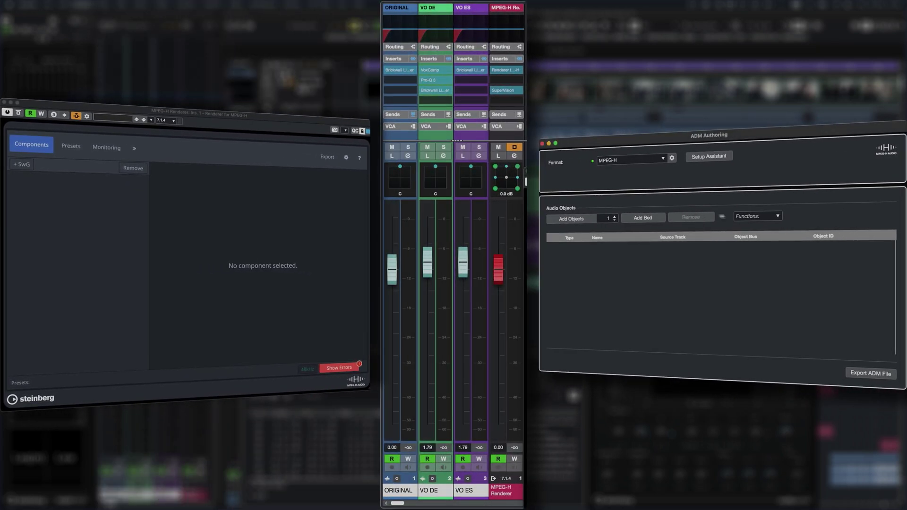
pyautogui.click(774, 219)
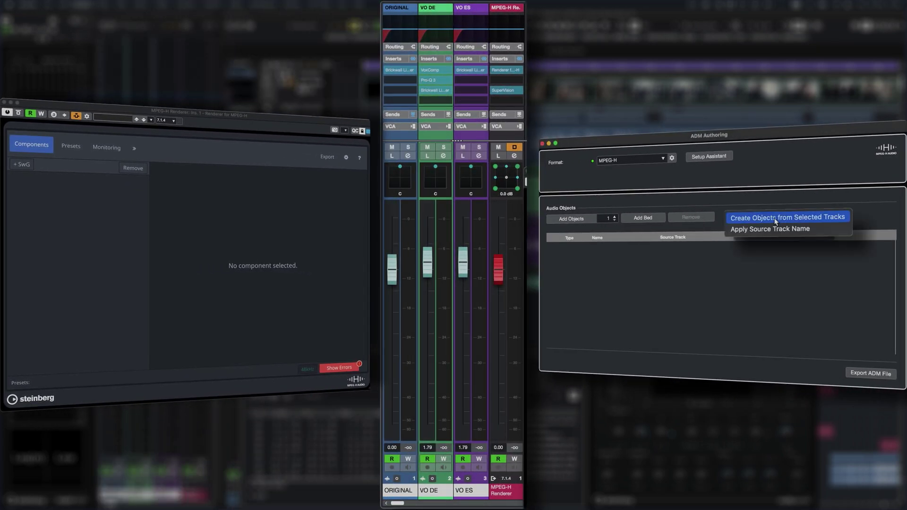
pyautogui.click(837, 220)
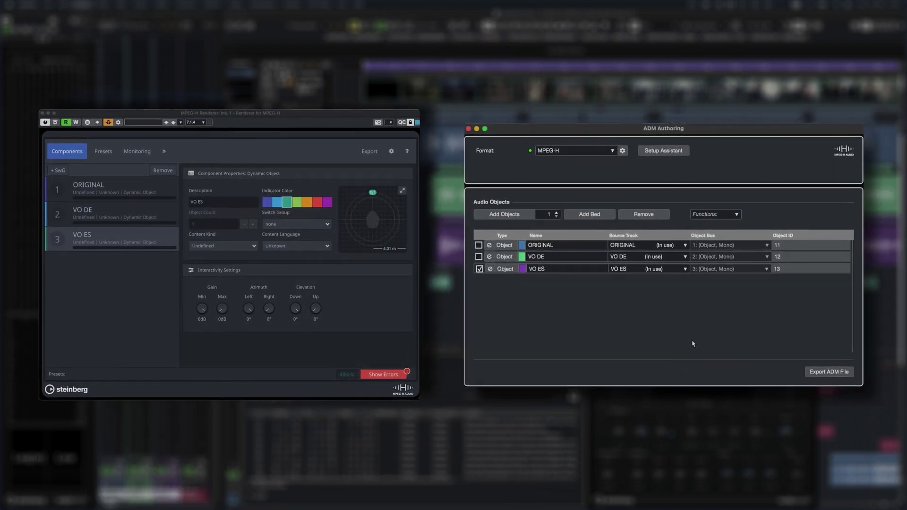
# - Add beds sourced from BACKGR. 5.1, Atmo High and MUSIC 2.0
pyautogui.click(589, 214)
pyautogui.click(589, 215)
pyautogui.click(589, 215)
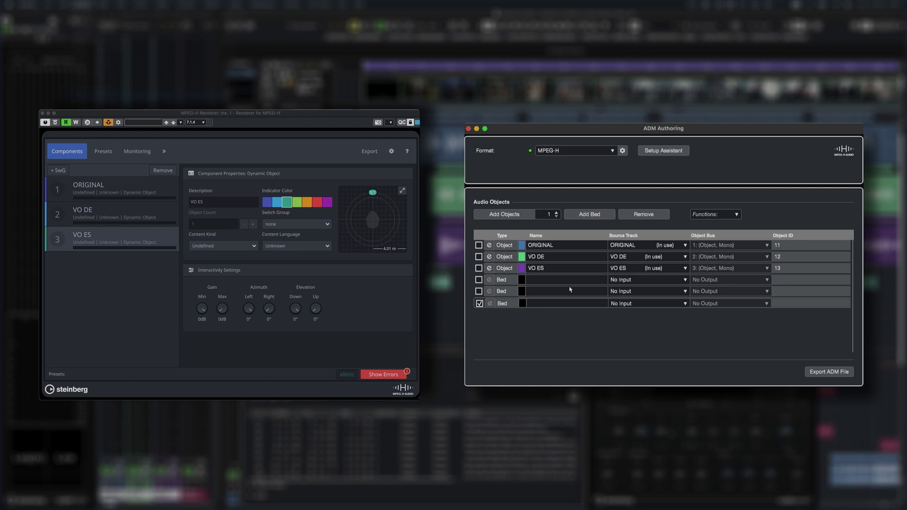
pyautogui.click(632, 281)
pyautogui.click(642, 350)
pyautogui.click(632, 292)
pyautogui.click(639, 353)
pyautogui.click(632, 303)
pyautogui.click(639, 357)
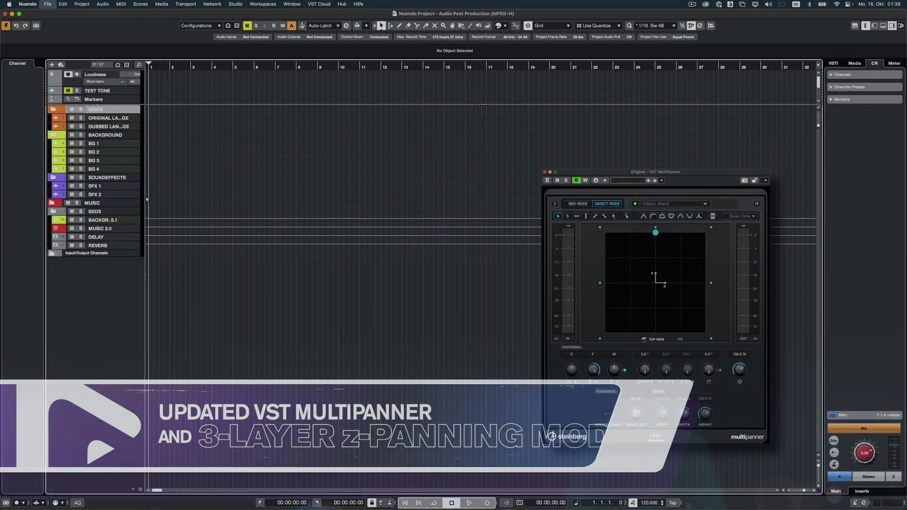
# - Import all six tracks of the MPEG-H ADM master file via File > Import > ADM
pyautogui.click(47, 4)
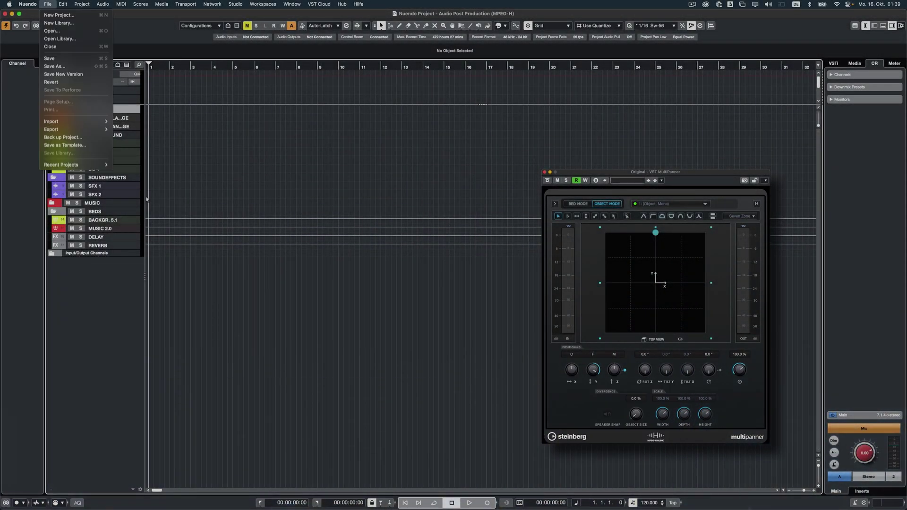
pyautogui.moveTo(110, 176)
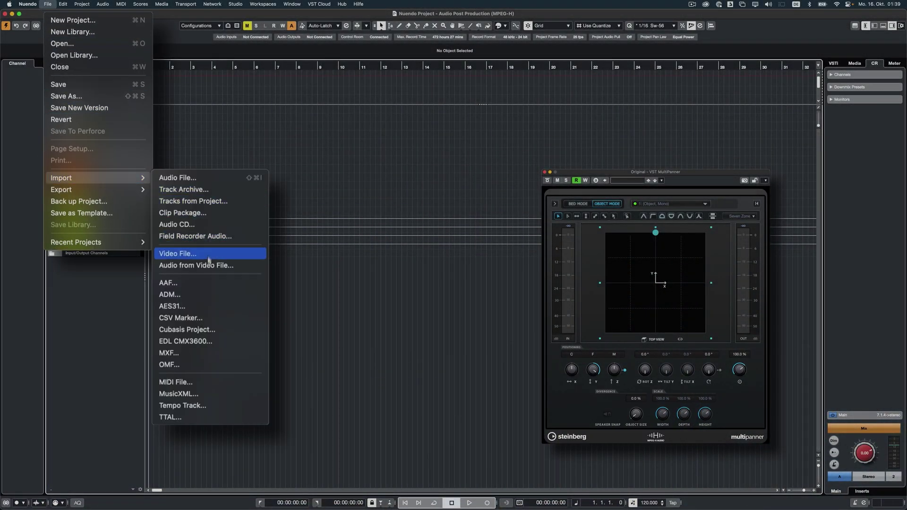
pyautogui.click(205, 295)
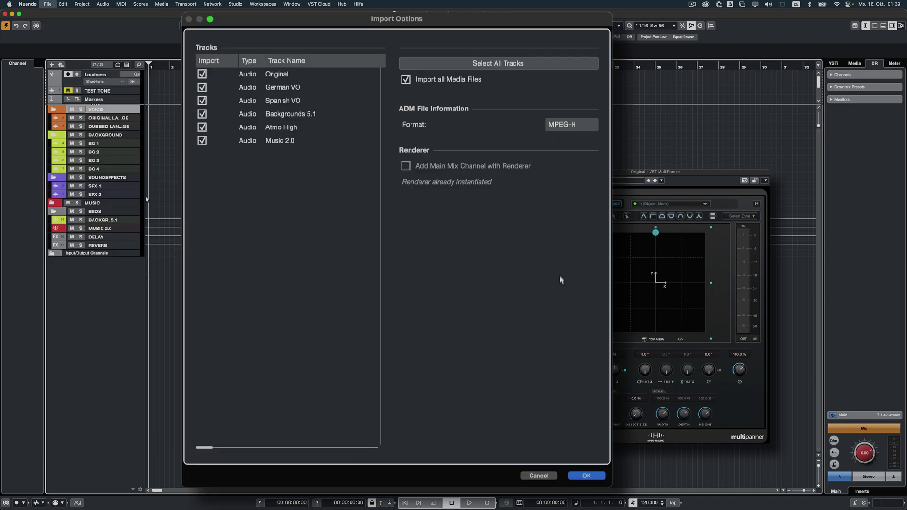
pyautogui.click(586, 476)
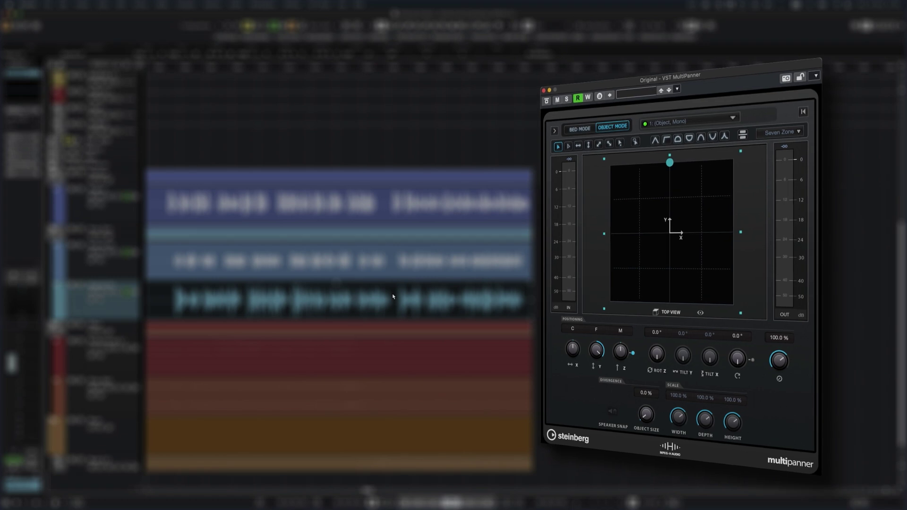
# - Expand the MultiPanner to its 3D rear room view and confirm 3-Layer in Project Setup
pyautogui.click(742, 134)
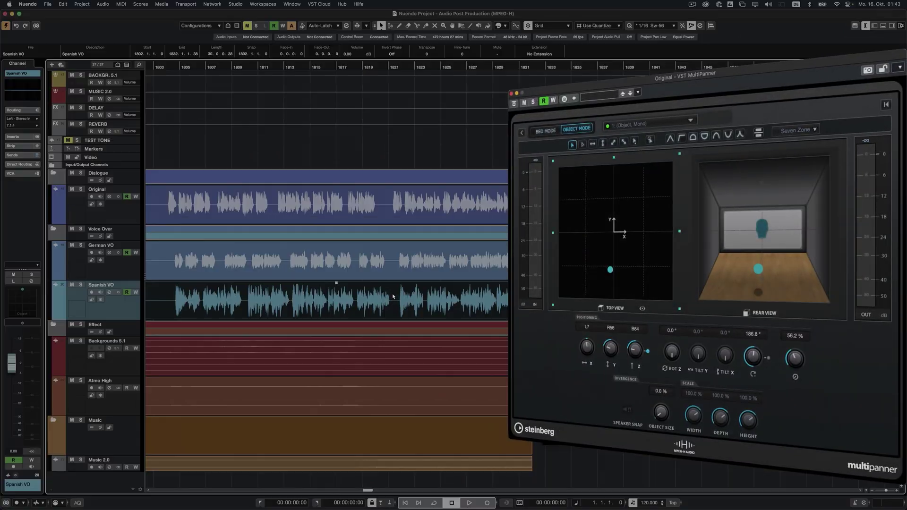
pyautogui.click(759, 132)
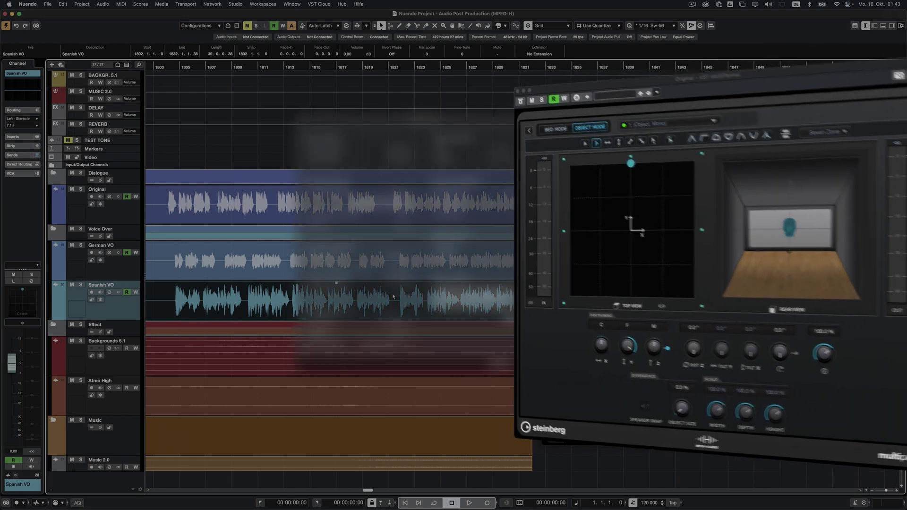
pyautogui.hotkey('shift', 's')
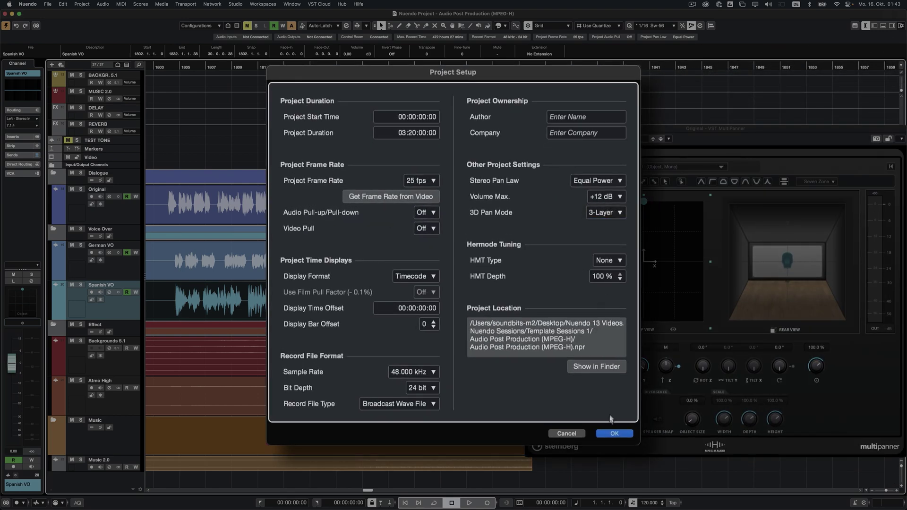
pyautogui.click(613, 433)
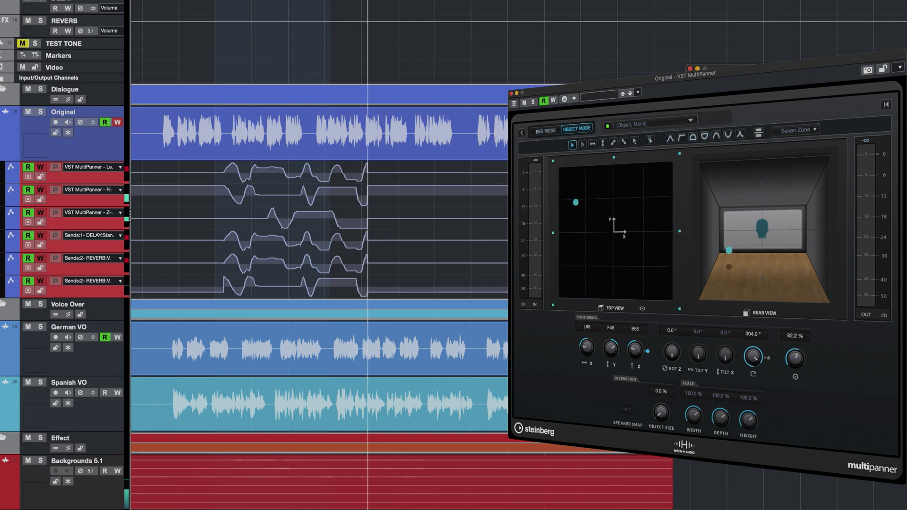
# - Stop playback after writing pan automation, select all automation points, and open the Automation Panel
pyautogui.press('space')
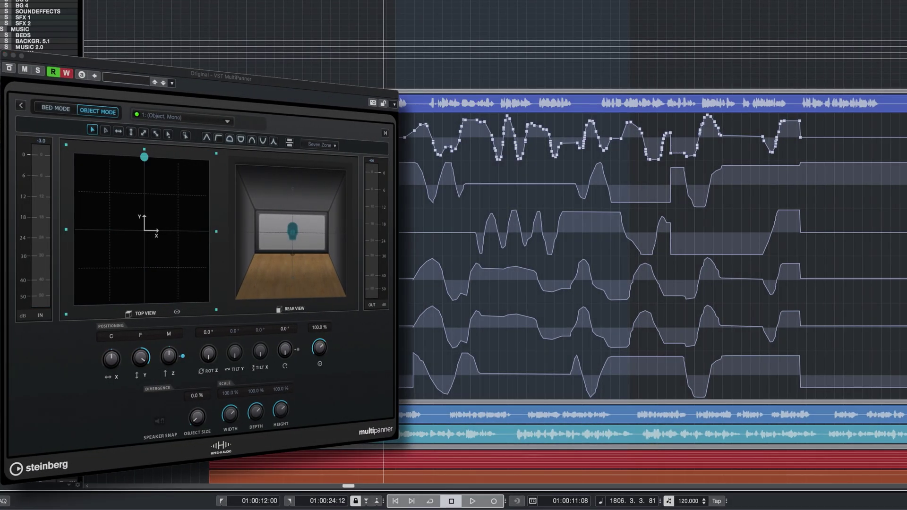
pyautogui.hotkey('alt', 'l')
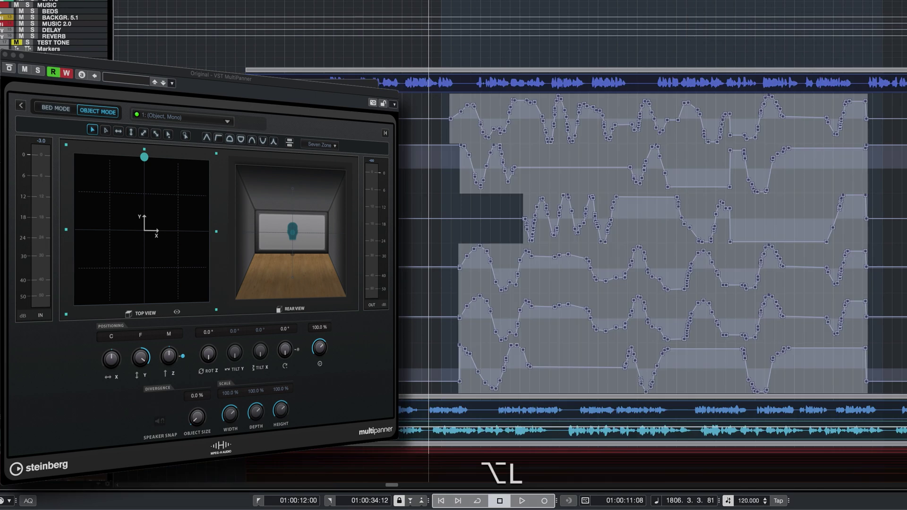
pyautogui.press('F6')
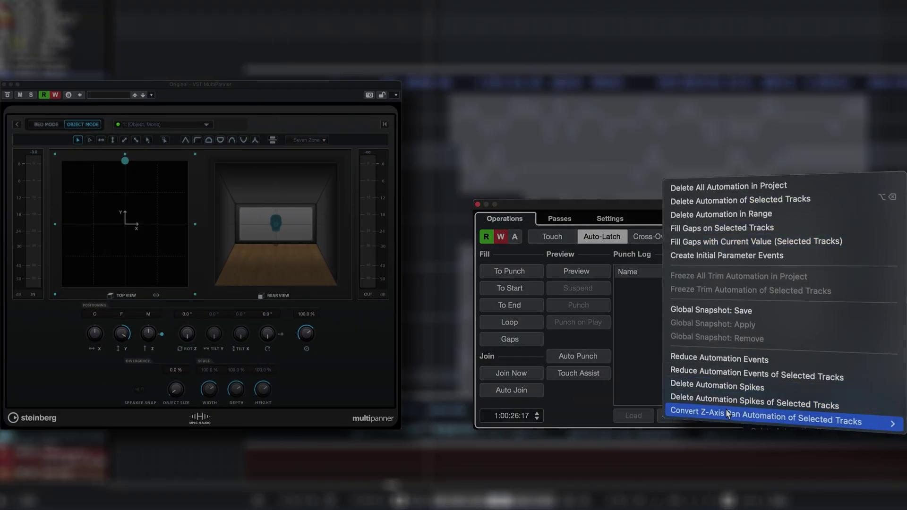
pyautogui.moveTo(725, 411)
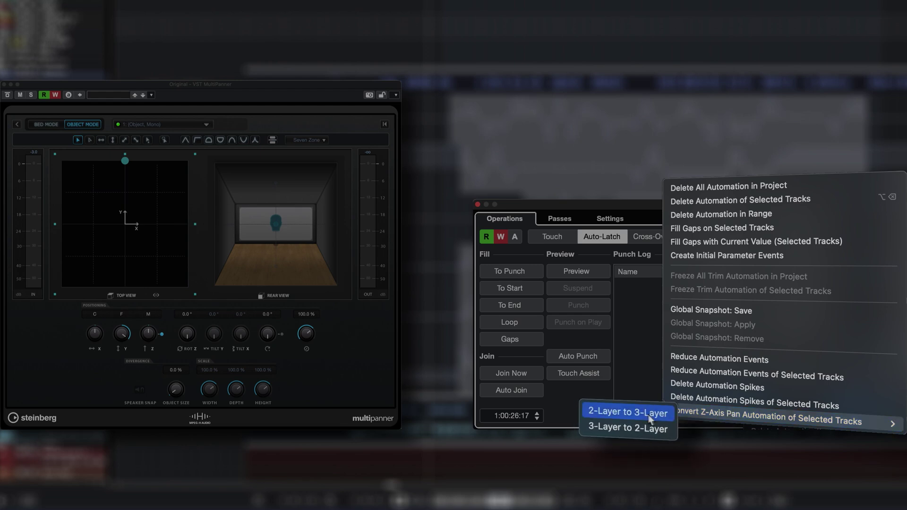